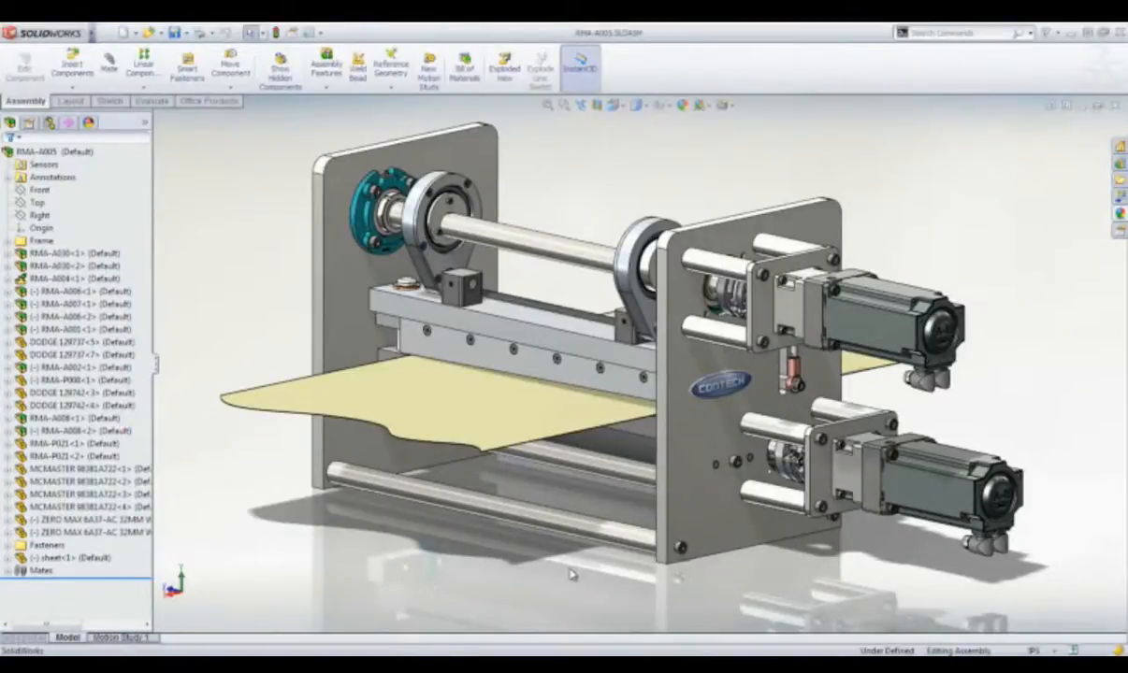
Hide the side plates and motors to expose the knife mechanism, and try rotating the shaft by its exposed end.
{"action": "middle_click_drag", "start_coordinate": [556, 576], "coordinate": [642, 555]}
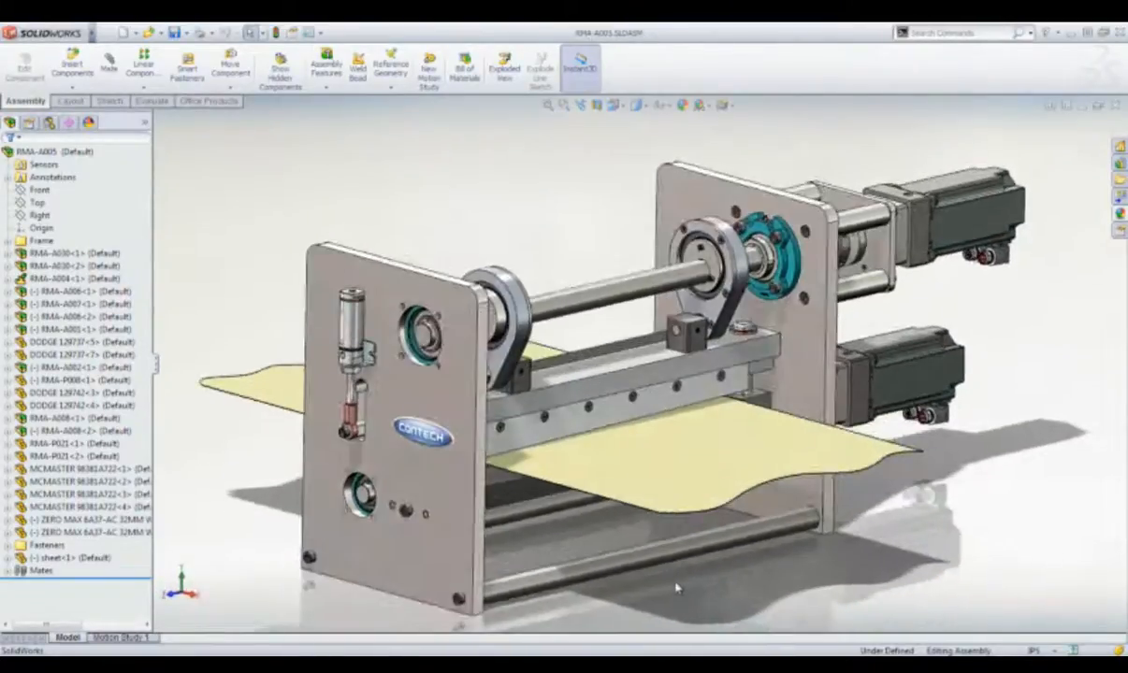
{"action": "left_click", "coordinate": [148, 132]}
{"action": "left_click", "coordinate": [178, 151]}
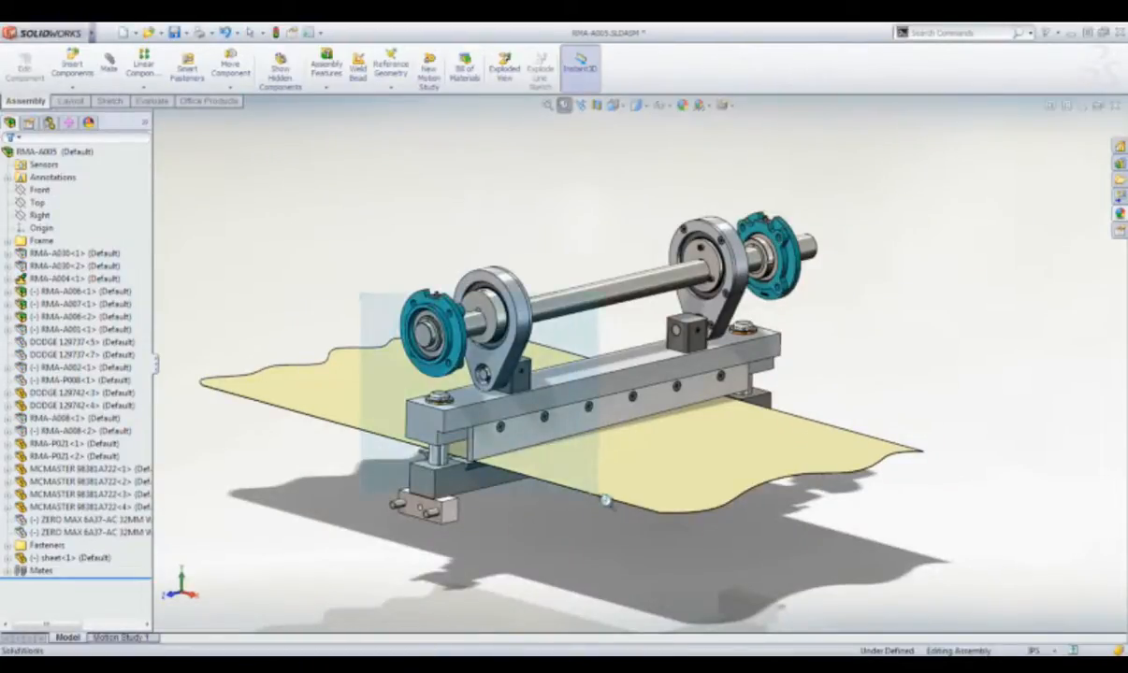
{"action": "scroll", "coordinate": [565, 475], "scroll_direction": "down", "scroll_amount": 5}
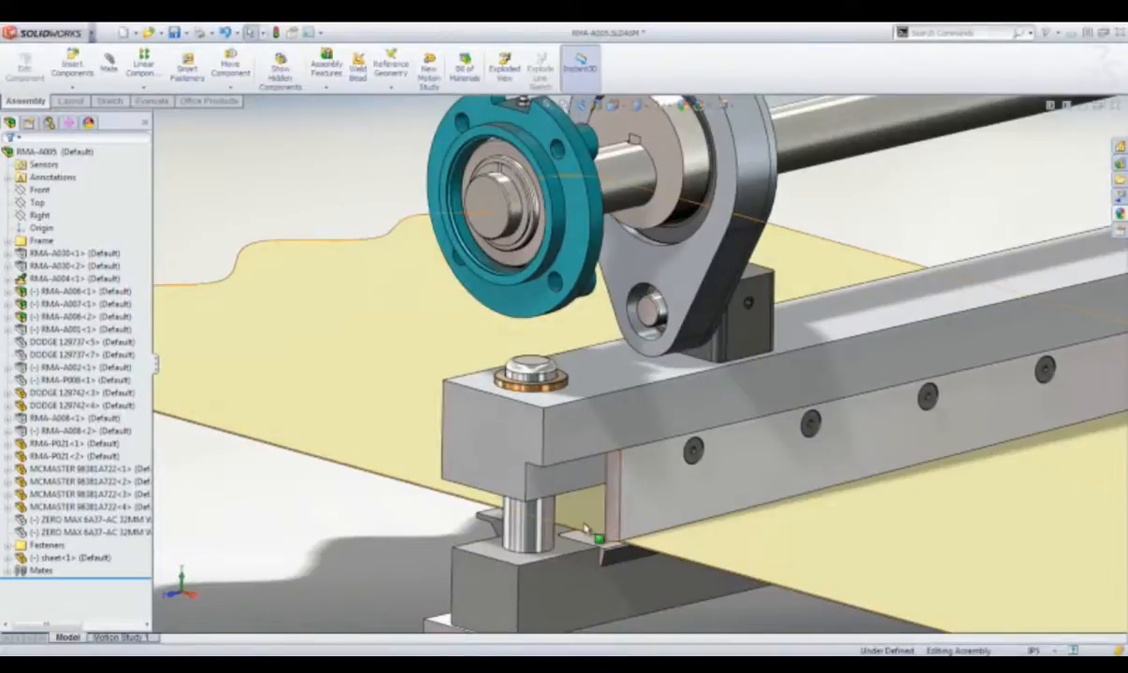
{"action": "left_click_drag", "start_coordinate": [495, 203], "coordinate": [500, 164]}
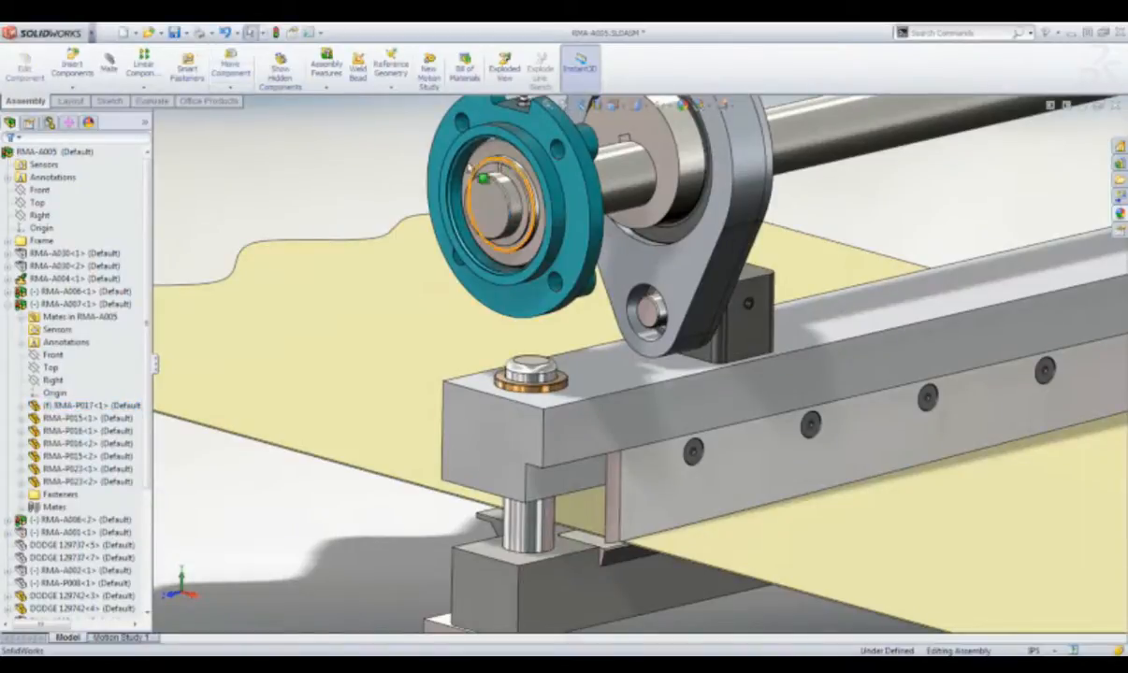
Open the knife subassembly RMA-A004 from the main assembly in its own window.
{"action": "left_click", "coordinate": [75, 279]}
{"action": "right_click", "coordinate": [79, 280]}
{"action": "left_click", "coordinate": [84, 240]}
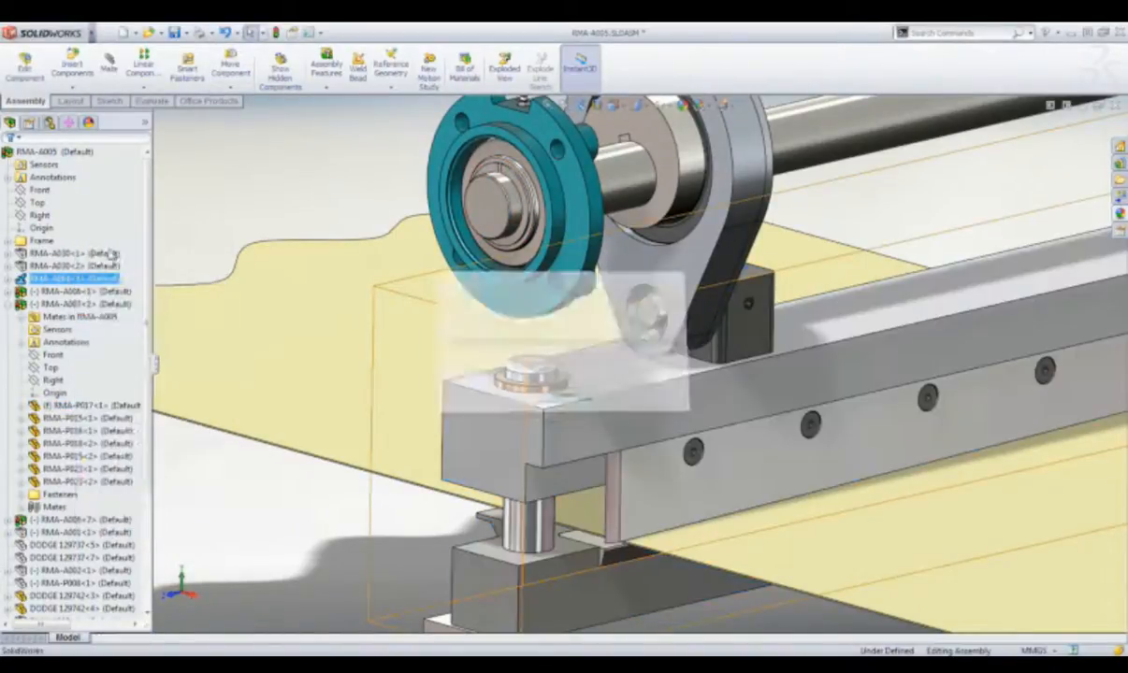
Move the upper knife block down toward the lower blade while looking at the assembly from the front.
{"action": "key", "text": "ctrl+1"}
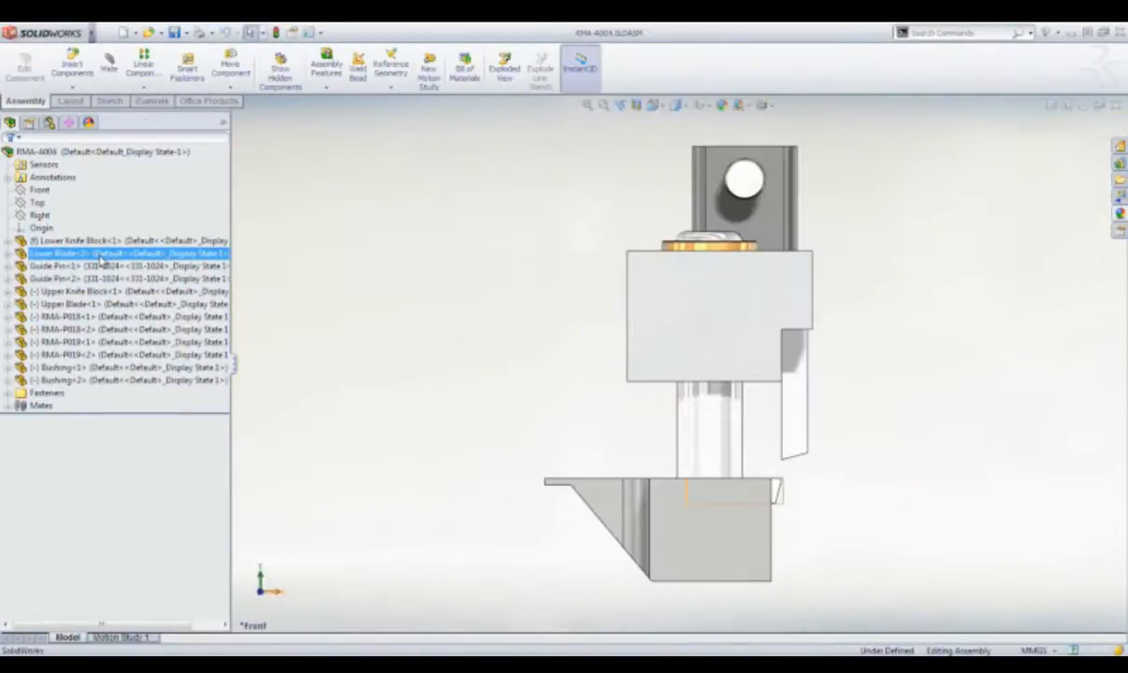
{"action": "left_click", "coordinate": [703, 322]}
{"action": "mouse_move", "coordinate": [703, 322]}
{"action": "left_mouse_down"}
{"action": "mouse_move", "coordinate": [703, 355]}
{"action": "mouse_move", "coordinate": [702, 331]}
{"action": "left_mouse_up"}
{"action": "key", "text": "Escape"}
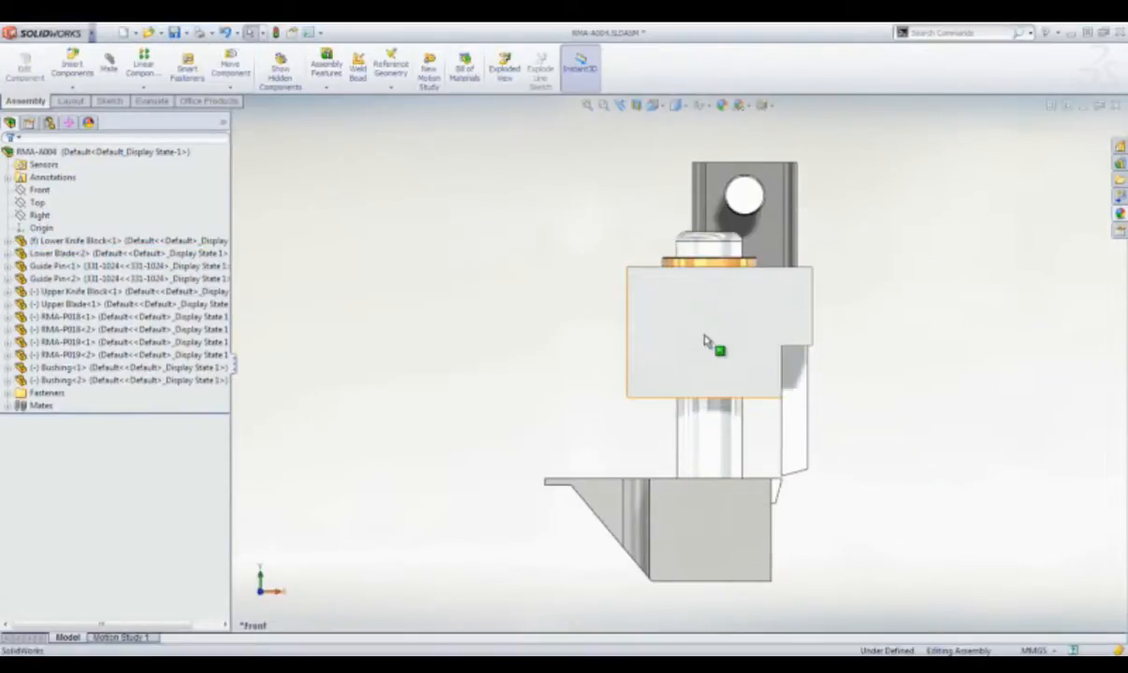
Open the Upper Knife Block part from the assembly in its own window.
{"action": "middle_click_drag", "start_coordinate": [705, 334], "coordinate": [662, 347]}
{"action": "scroll", "coordinate": [599, 454], "scroll_direction": "up", "scroll_amount": 2}
{"action": "right_click", "coordinate": [662, 346]}
{"action": "left_click", "coordinate": [676, 281]}
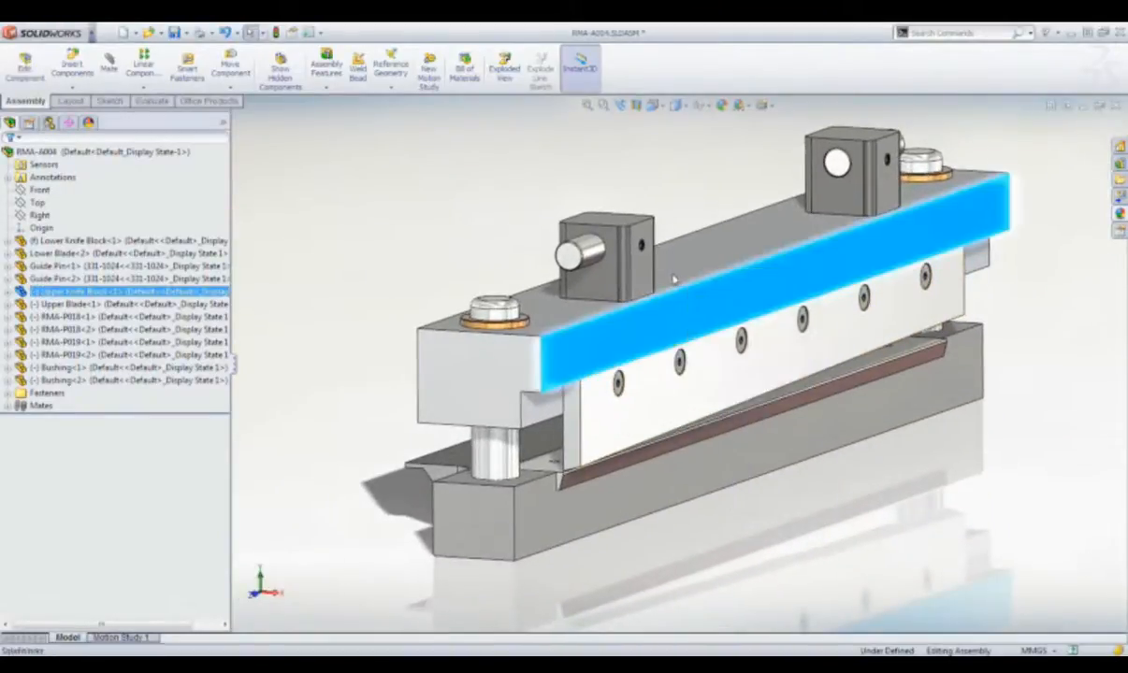
Create a geometric auto dimension scheme with the recessed lower side face, top face and near end face as primary, secondary and tertiary datums.
{"action": "left_click", "coordinate": [68, 123]}
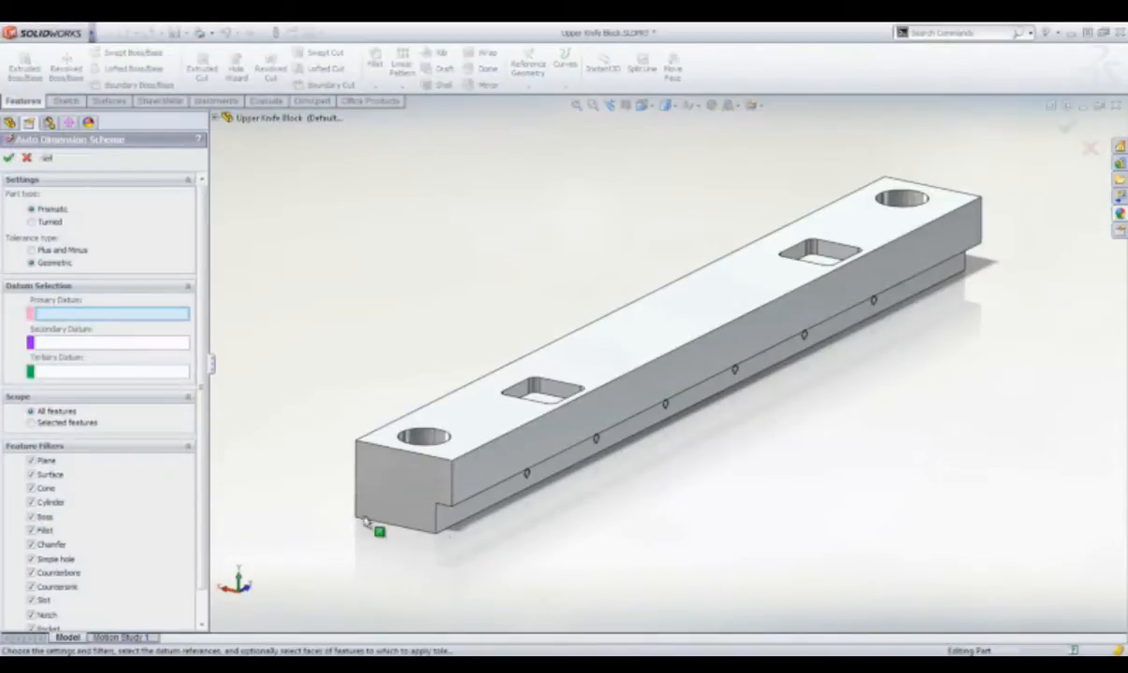
{"action": "left_click", "coordinate": [463, 516]}
{"action": "left_click", "coordinate": [437, 447]}
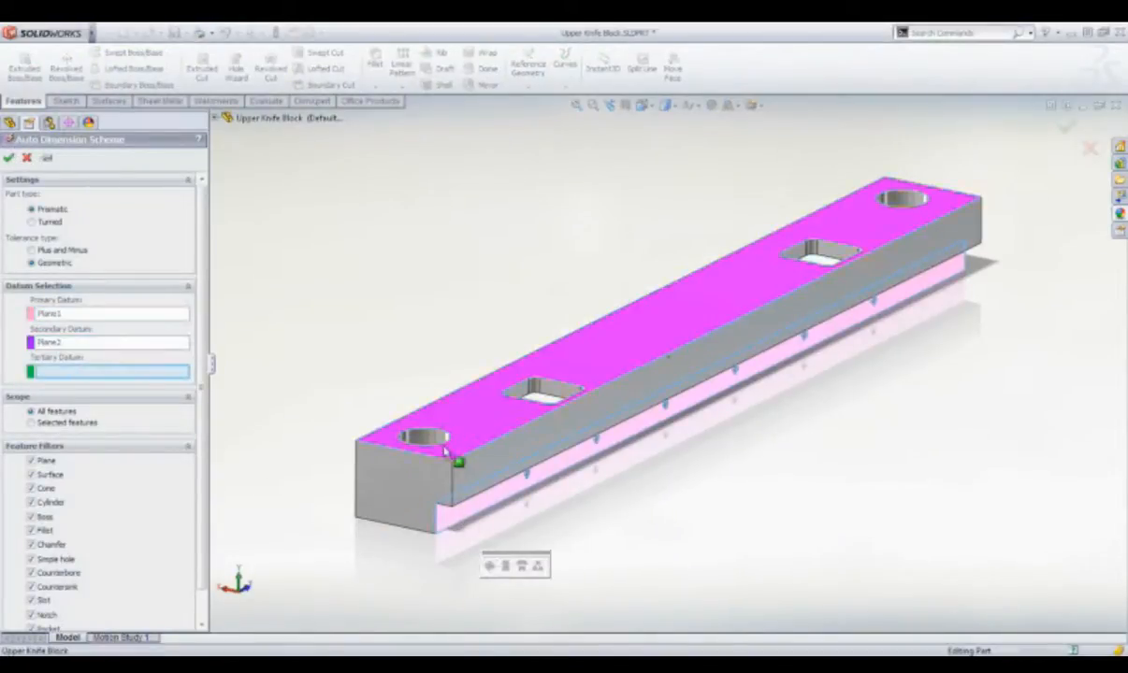
{"action": "left_click", "coordinate": [421, 466]}
{"action": "key", "text": "Return"}
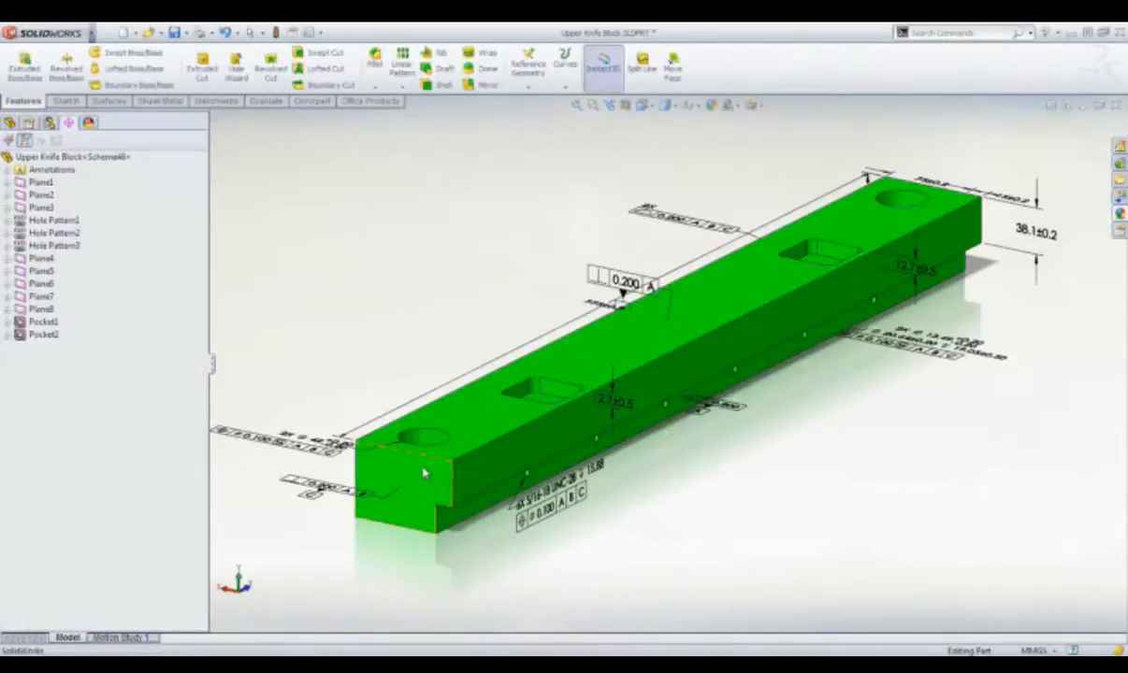
Move the 42 mm hole pattern's callout below the block and give its diameter a Fit with tolerance using hole fit P7.
{"action": "middle_click_drag", "start_coordinate": [422, 465], "coordinate": [485, 385]}
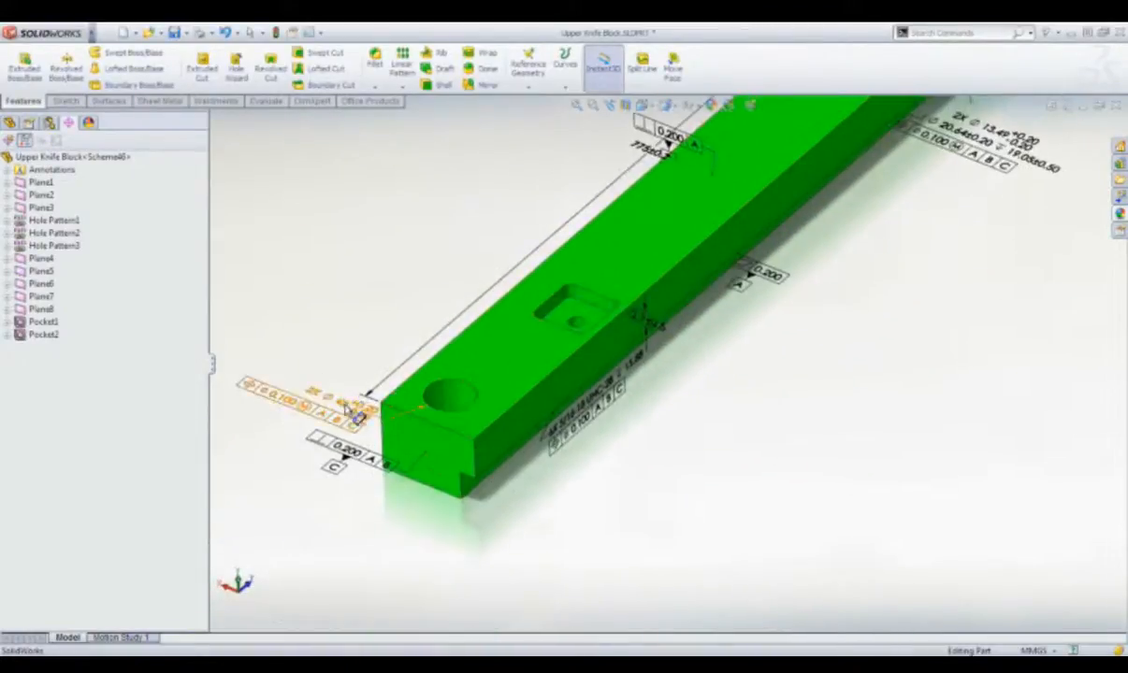
{"action": "left_click_drag", "start_coordinate": [350, 409], "coordinate": [520, 546]}
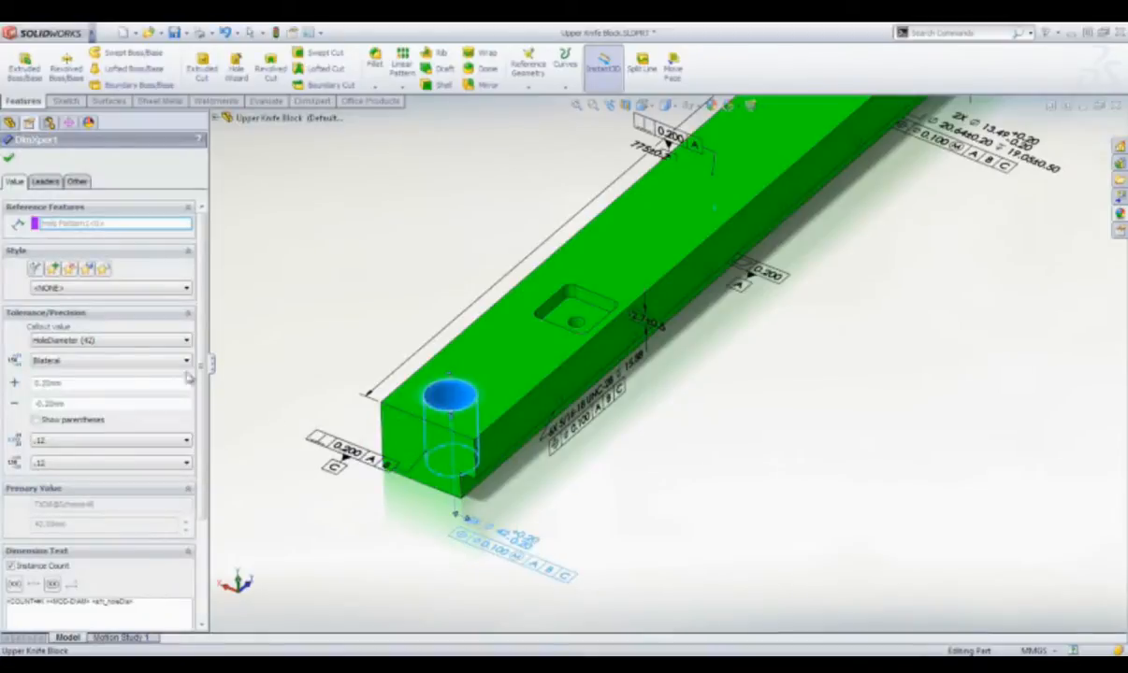
{"action": "left_click", "coordinate": [145, 360]}
{"action": "left_click", "coordinate": [62, 436]}
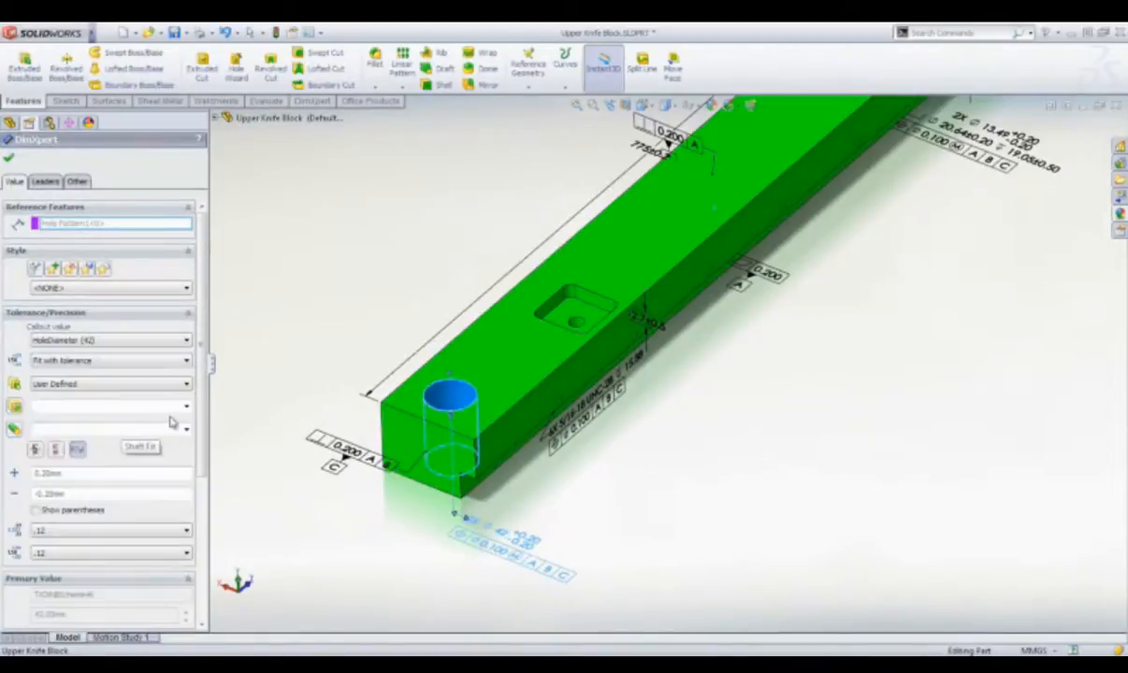
{"action": "left_click", "coordinate": [186, 407]}
{"action": "left_click_drag", "start_coordinate": [186, 428], "coordinate": [186, 467]}
{"action": "left_click", "coordinate": [120, 484]}
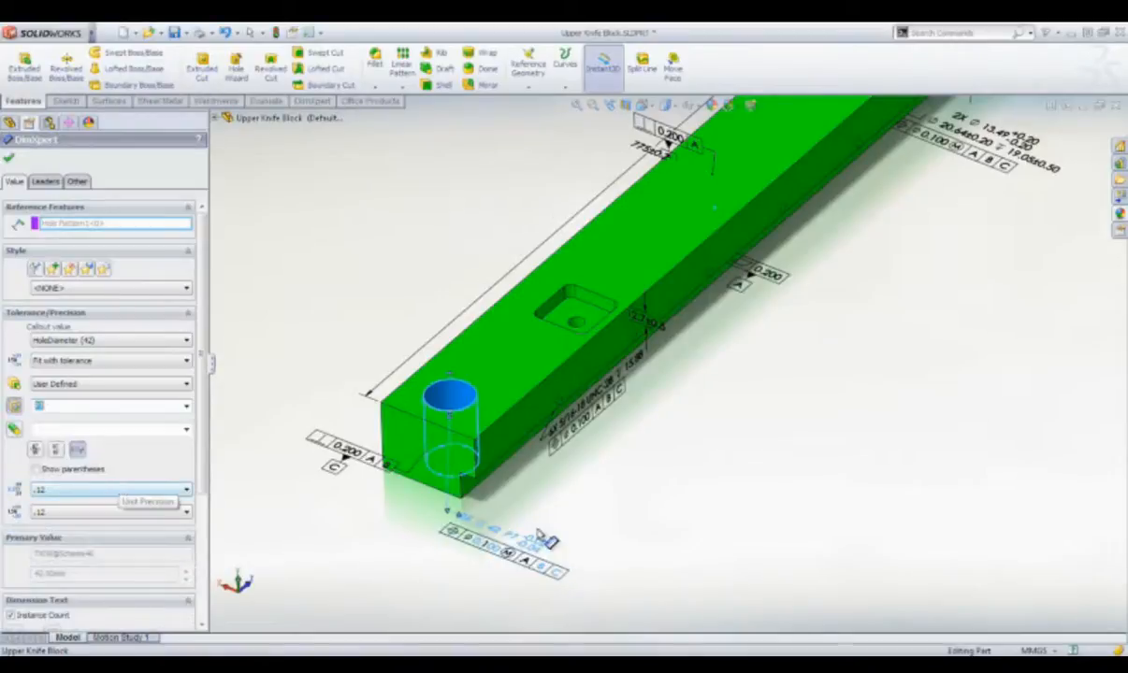
{"action": "left_click", "coordinate": [8, 157]}
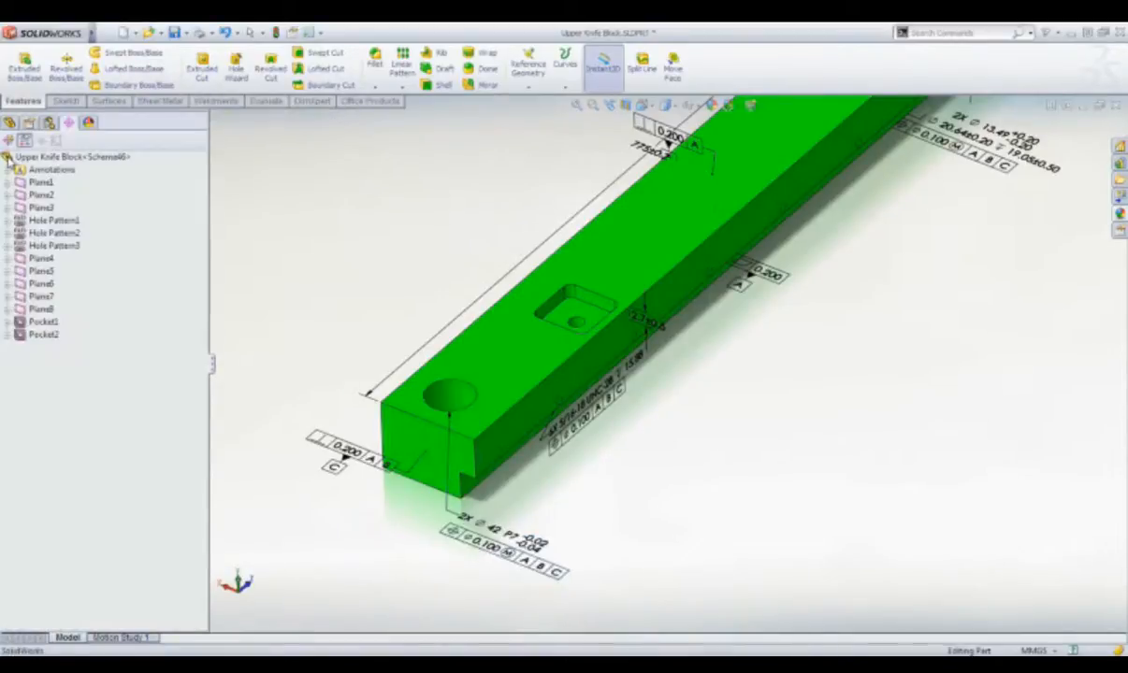
Return to the RMA-A004 assembly and define a tolerance study measurement from the upper blade's Blade Mount Face to the lower blade's Plane7.
{"action": "key", "text": "ctrl+Tab"}
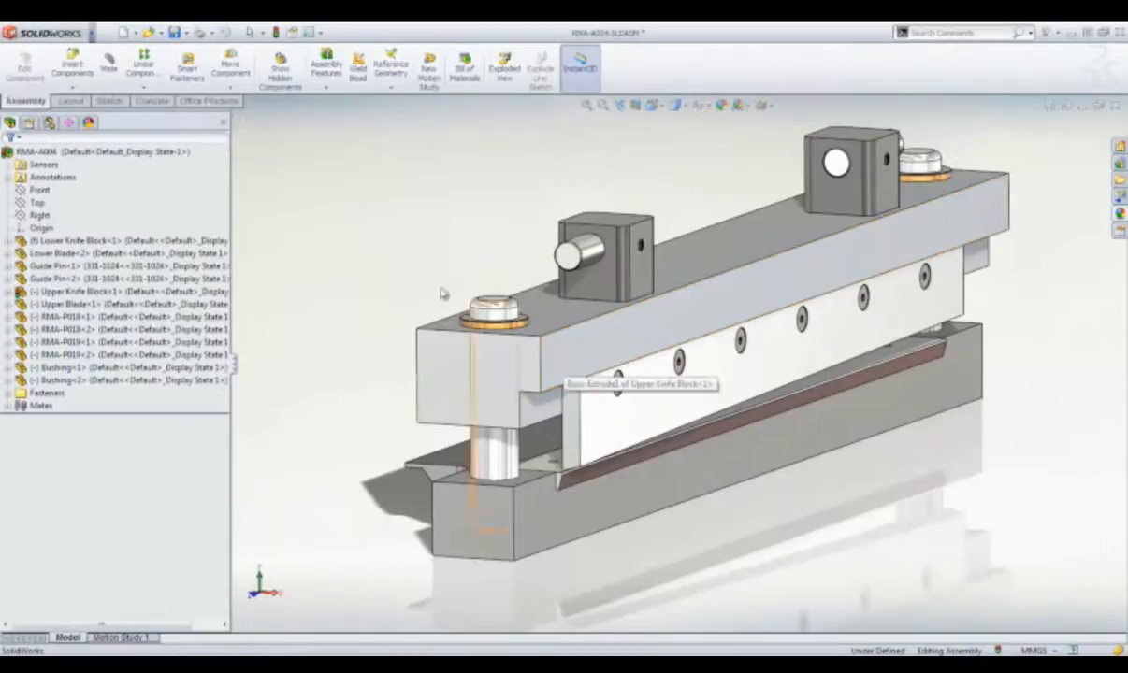
{"action": "left_click", "coordinate": [69, 124]}
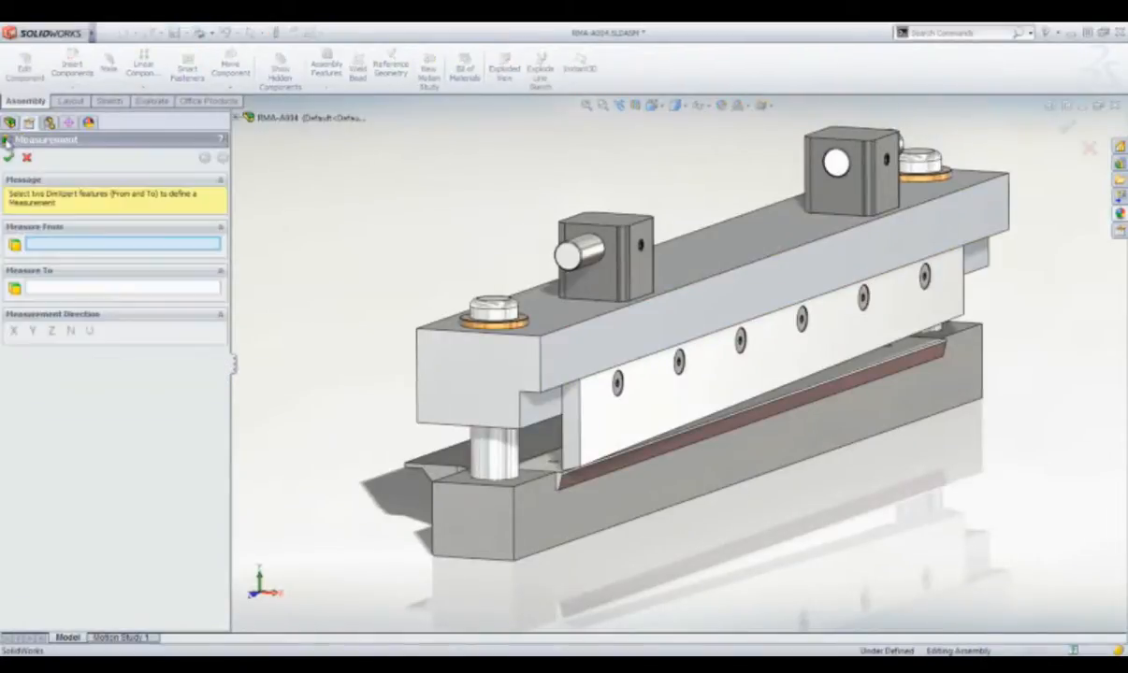
{"action": "middle_click_drag", "start_coordinate": [576, 458], "coordinate": [705, 454]}
{"action": "left_click", "coordinate": [869, 417]}
{"action": "middle_click_drag", "start_coordinate": [869, 417], "coordinate": [674, 436]}
{"action": "left_click", "coordinate": [603, 106]}
{"action": "left_click_drag", "start_coordinate": [480, 534], "coordinate": [555, 438]}
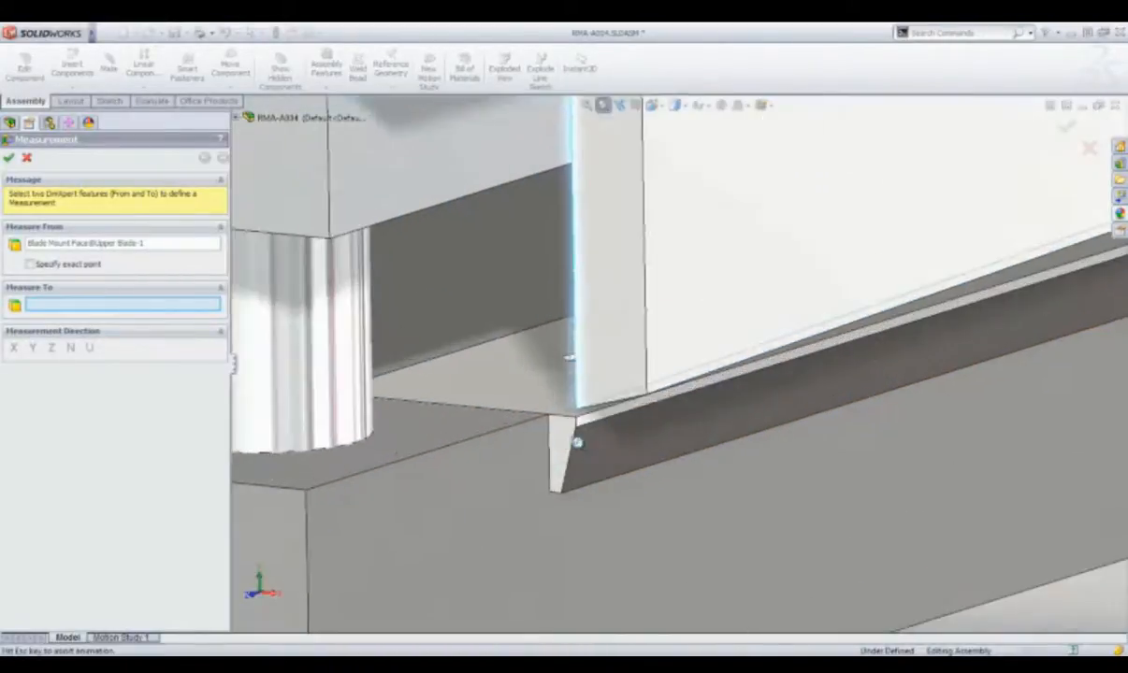
{"action": "key", "text": "Escape"}
{"action": "left_click", "coordinate": [618, 388]}
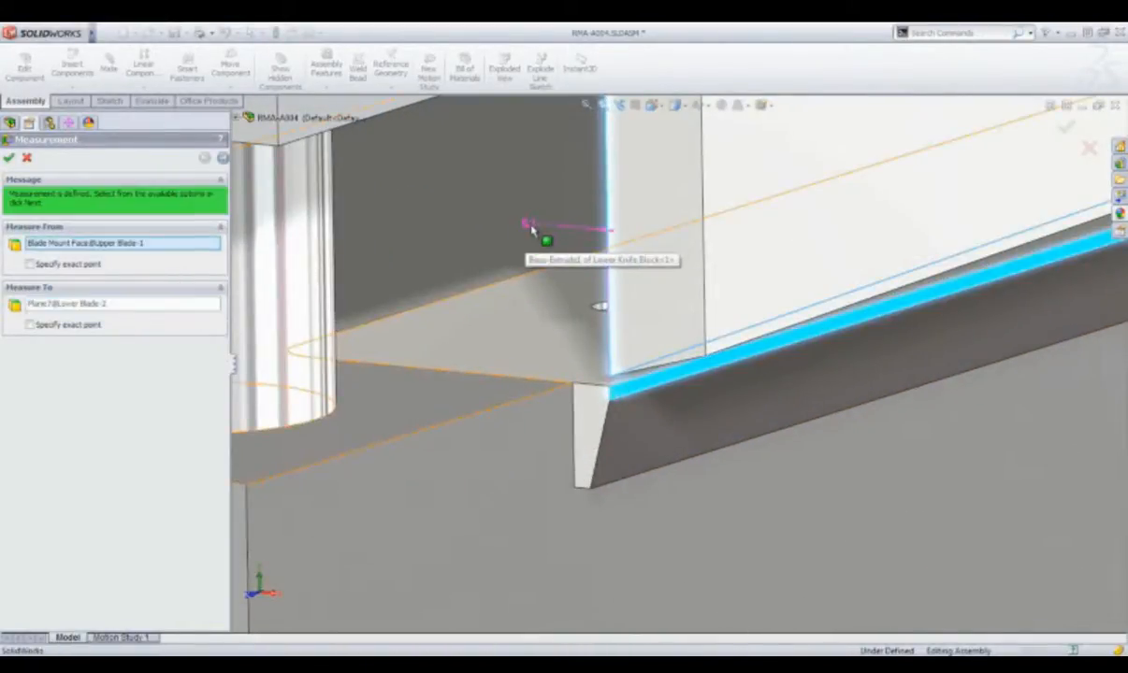
{"action": "left_click", "coordinate": [224, 159]}
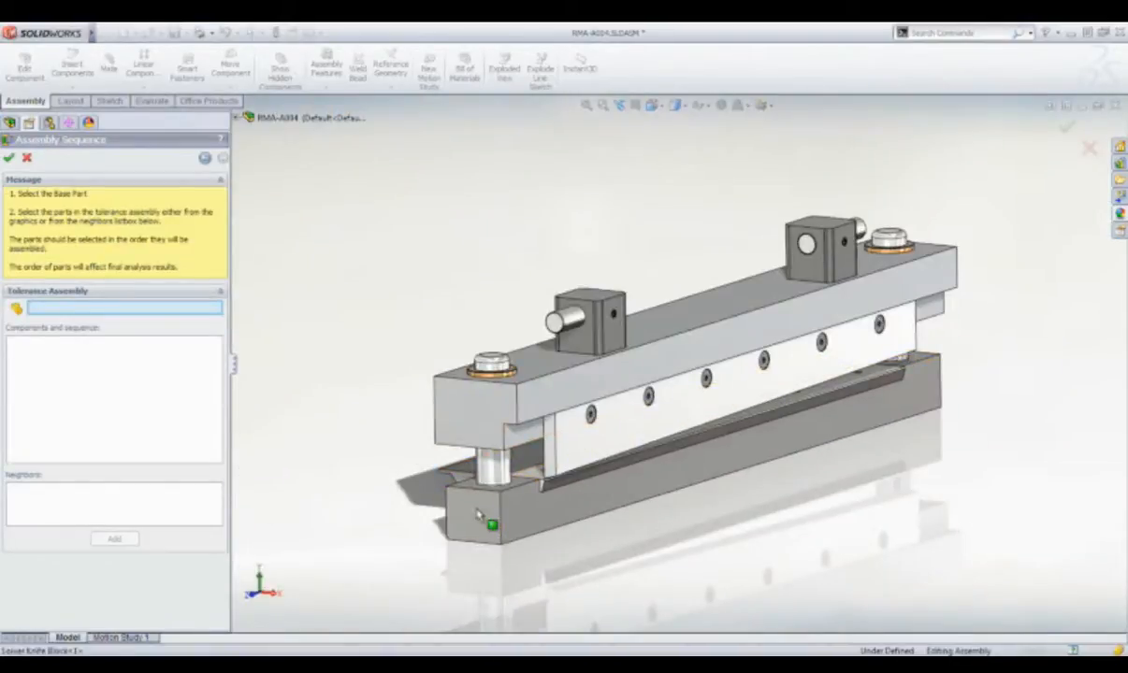
Define the assembly sequence as Lower Knife Block, Lower Blade, Guide Pin-1, Guide Pin-2, Bushing-2, Bushing-1, Upper Knife Block and Upper Blade.
{"action": "left_click", "coordinate": [505, 510]}
{"action": "left_click", "coordinate": [536, 480]}
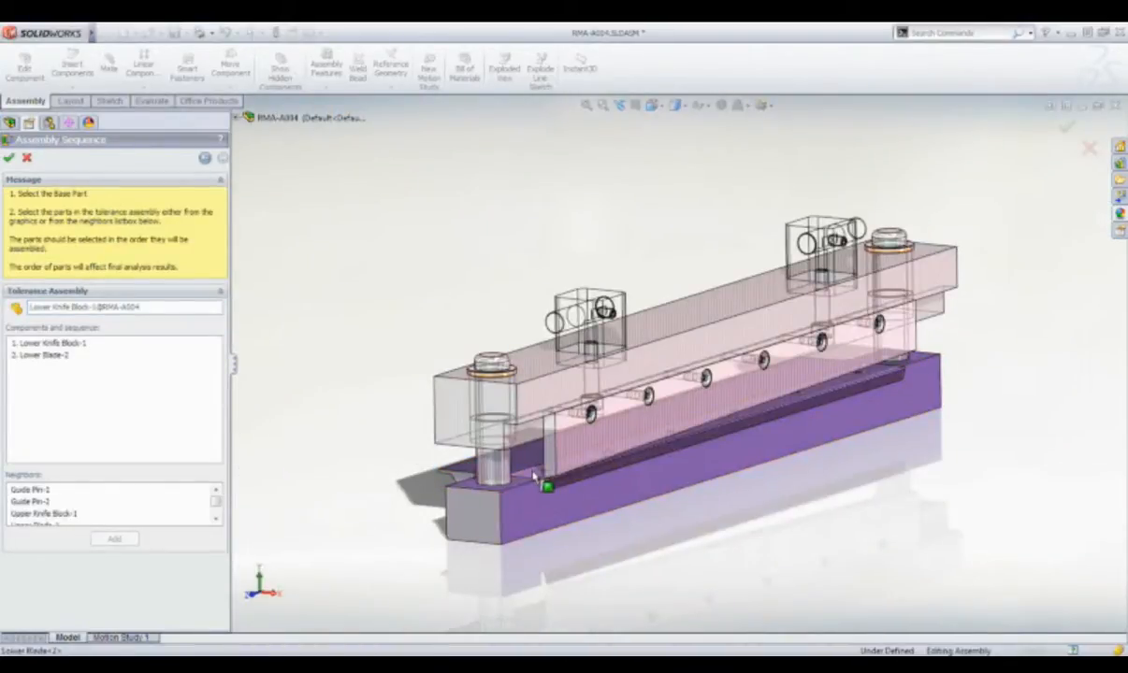
{"action": "left_click", "coordinate": [500, 472]}
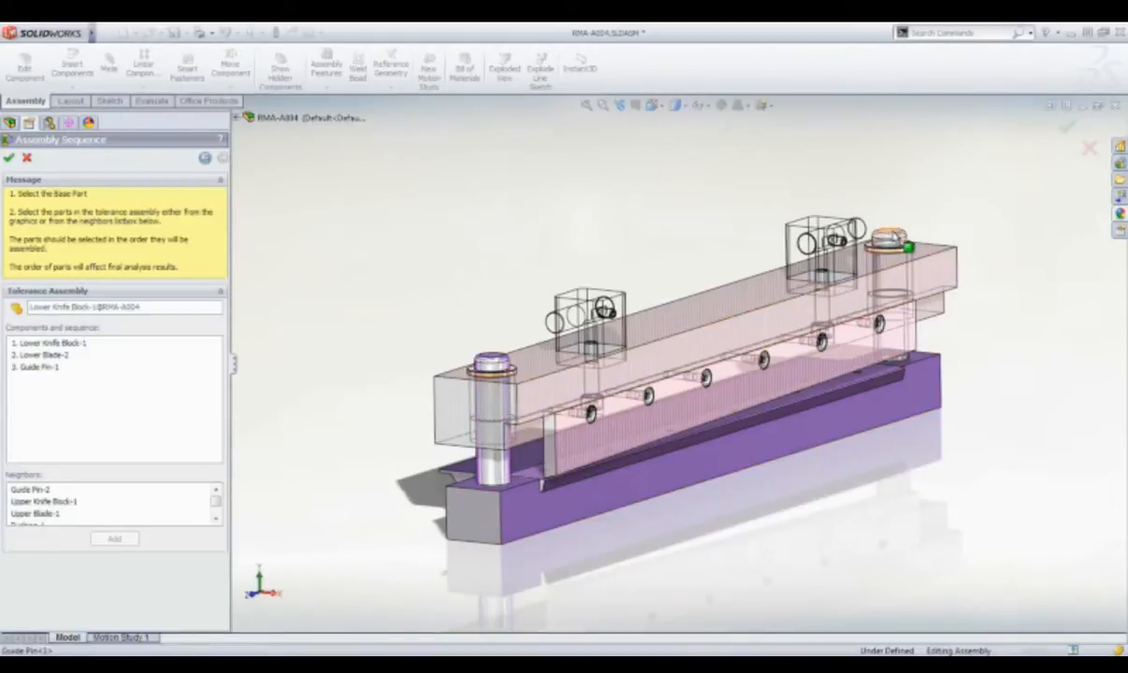
{"action": "left_click", "coordinate": [895, 248]}
{"action": "left_click", "coordinate": [893, 245]}
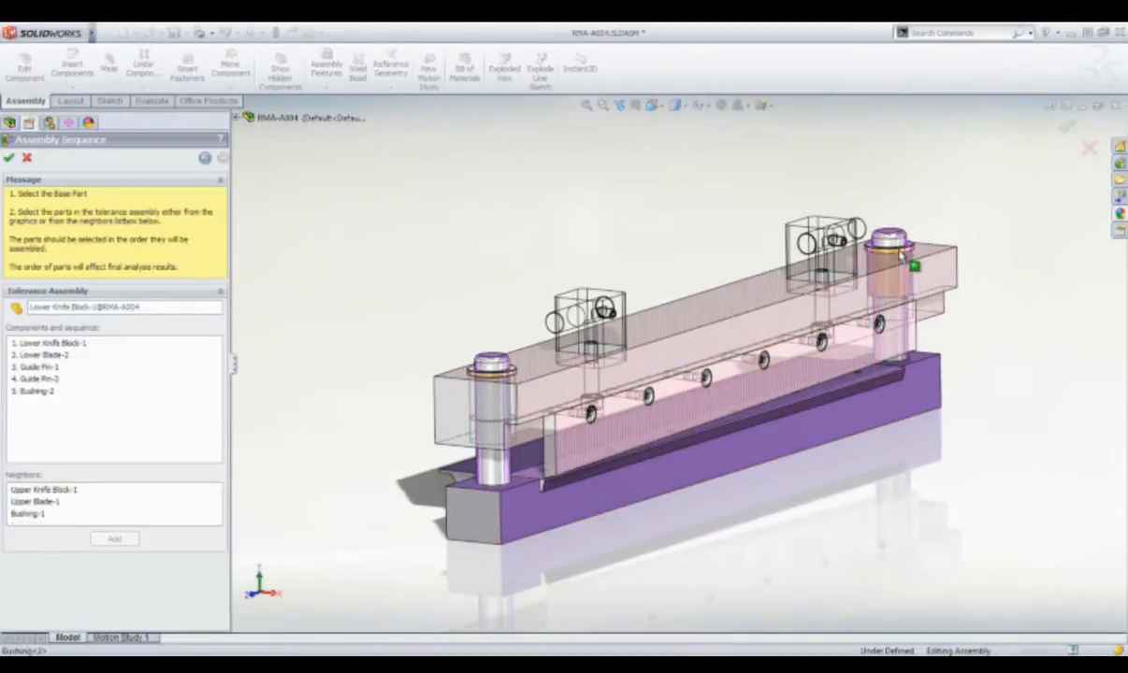
{"action": "left_click", "coordinate": [511, 372]}
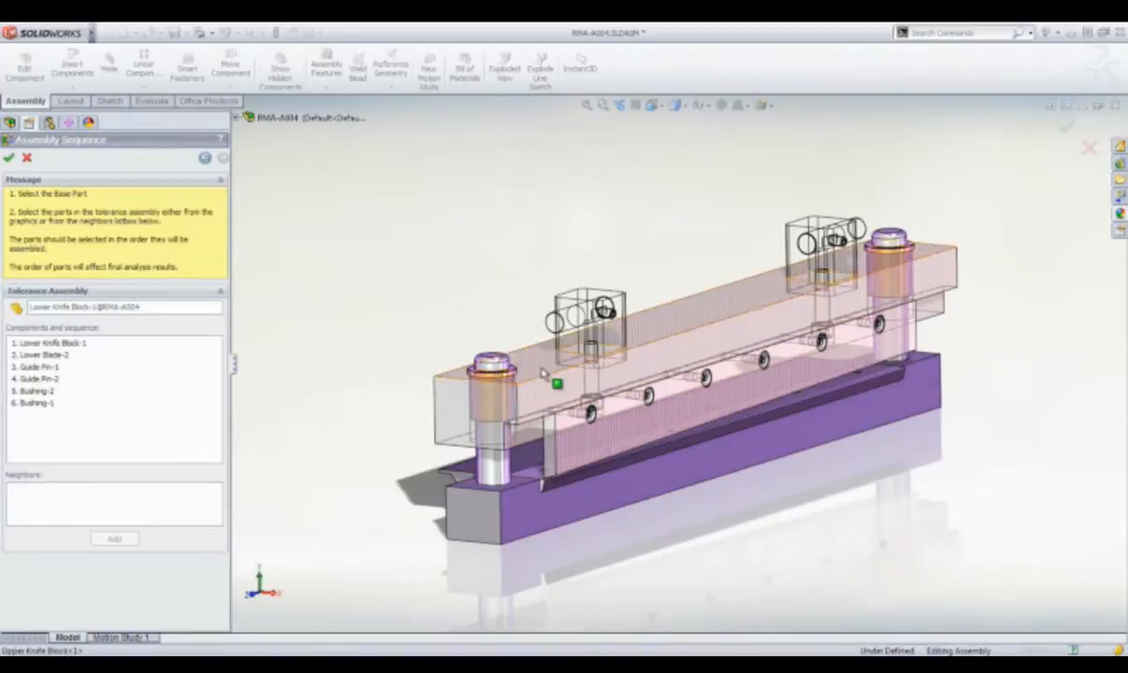
{"action": "left_click", "coordinate": [520, 357]}
{"action": "left_click", "coordinate": [594, 444]}
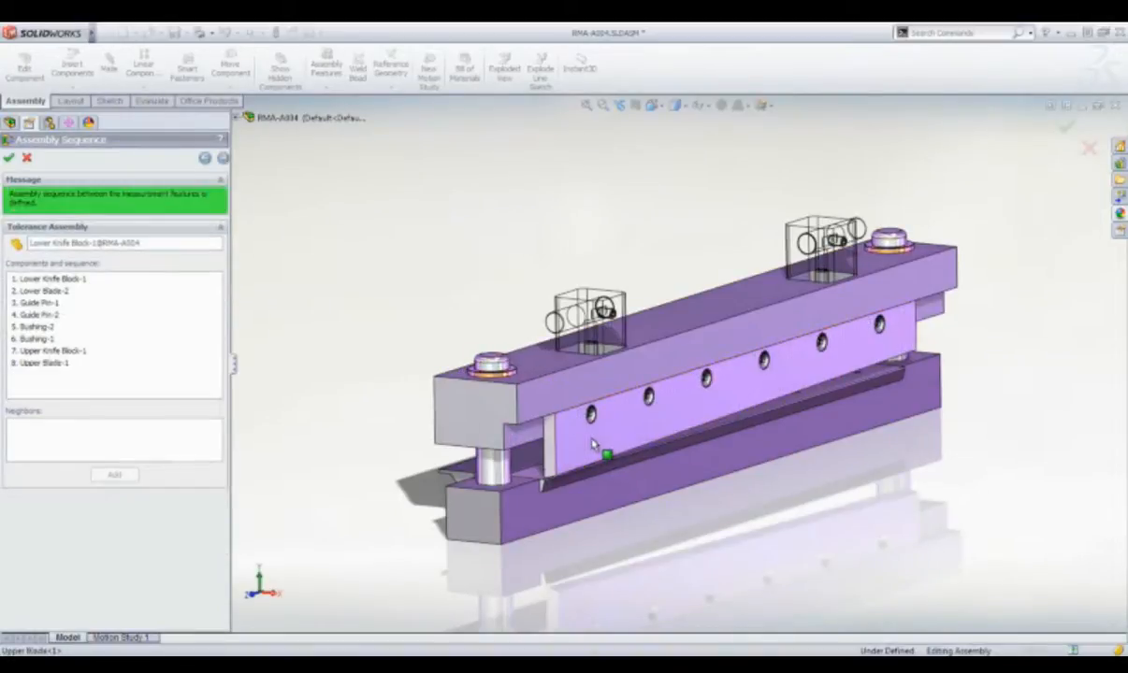
{"action": "left_click", "coordinate": [205, 157]}
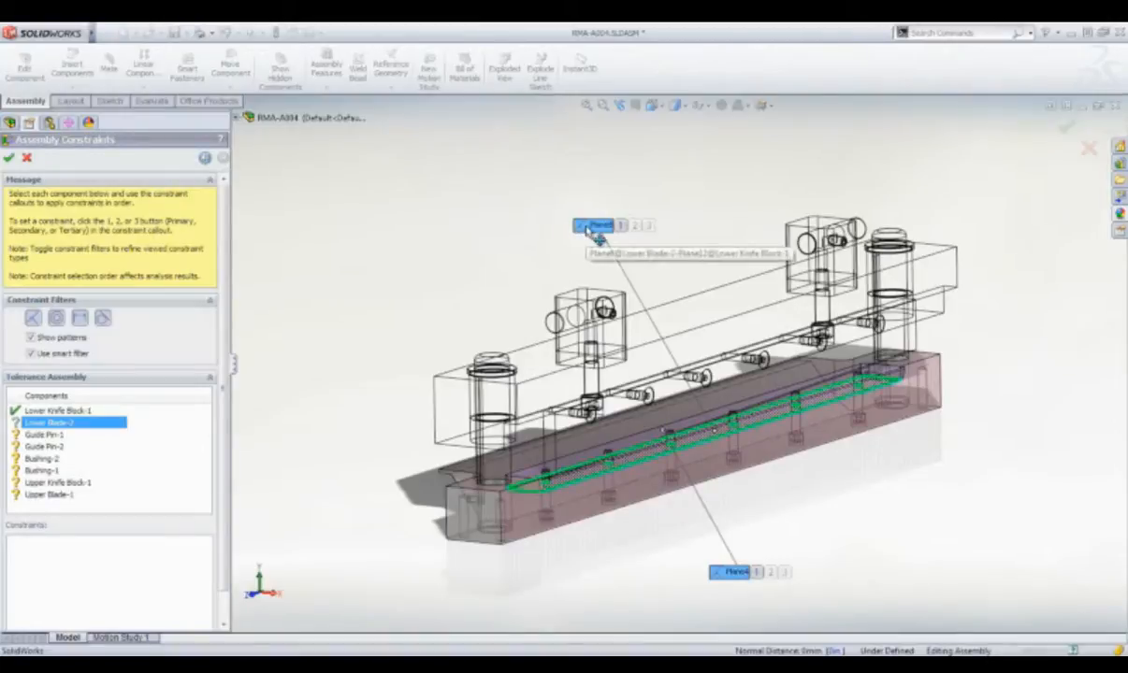
Set Plane4 as the Lower Blade's primary constraint and Boss1 as the primary constraint of Guide Pin-1 and Guide Pin-2.
{"action": "left_click", "coordinate": [757, 572]}
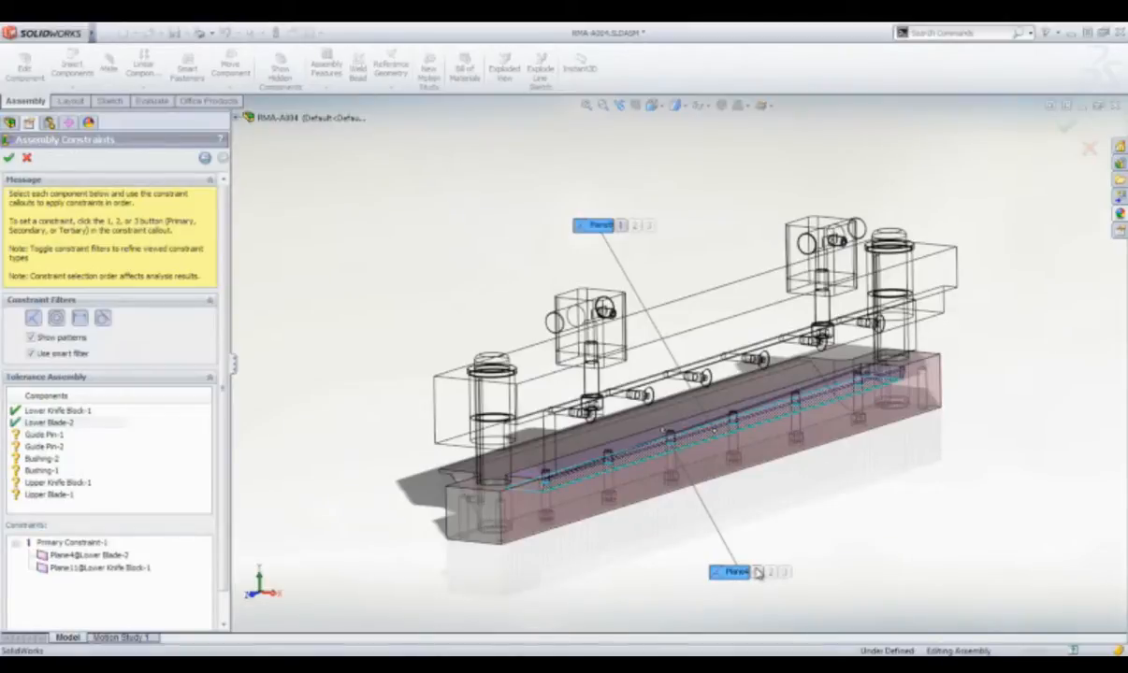
{"action": "left_click", "coordinate": [45, 435]}
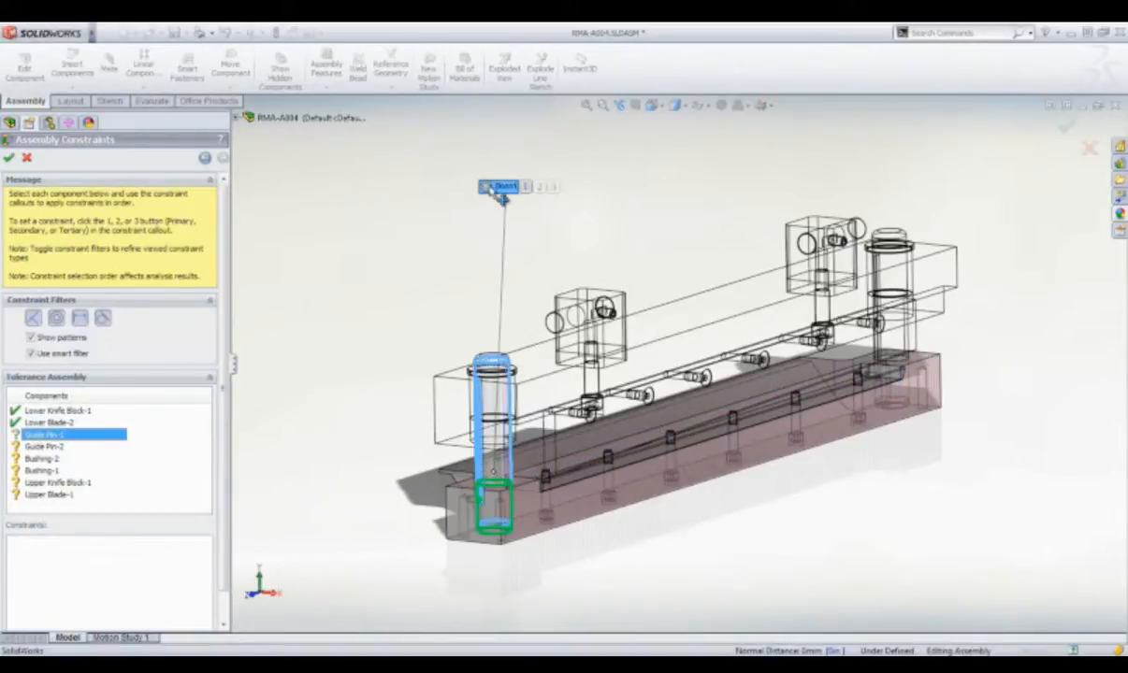
{"action": "left_click", "coordinate": [527, 188]}
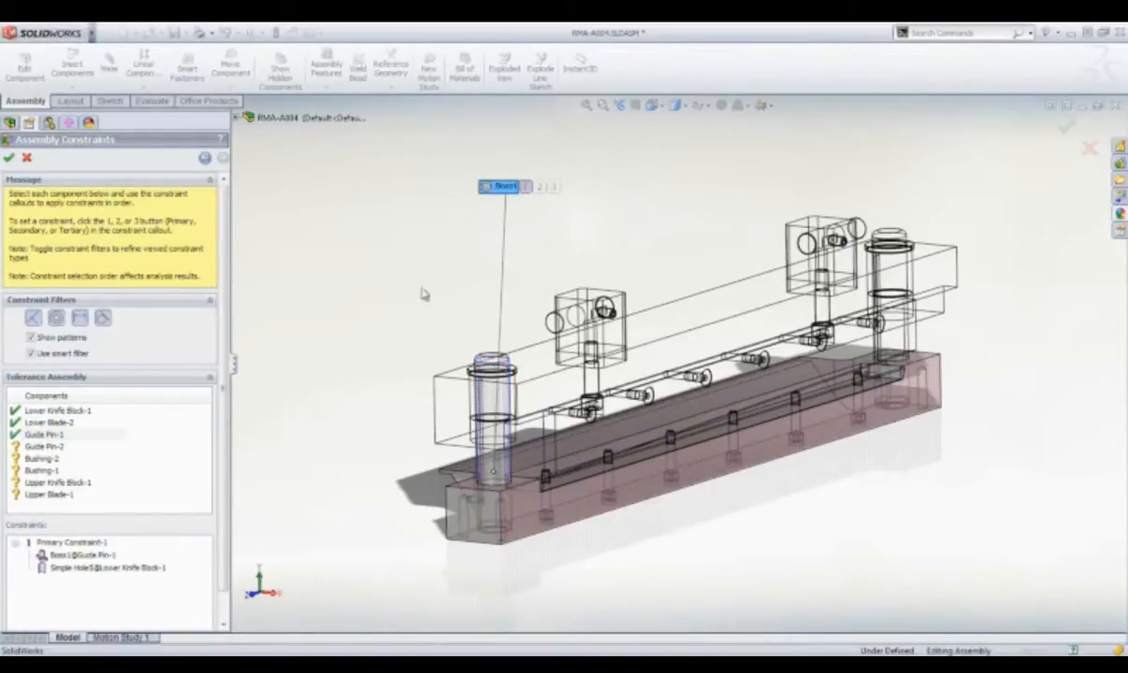
{"action": "left_click", "coordinate": [45, 446]}
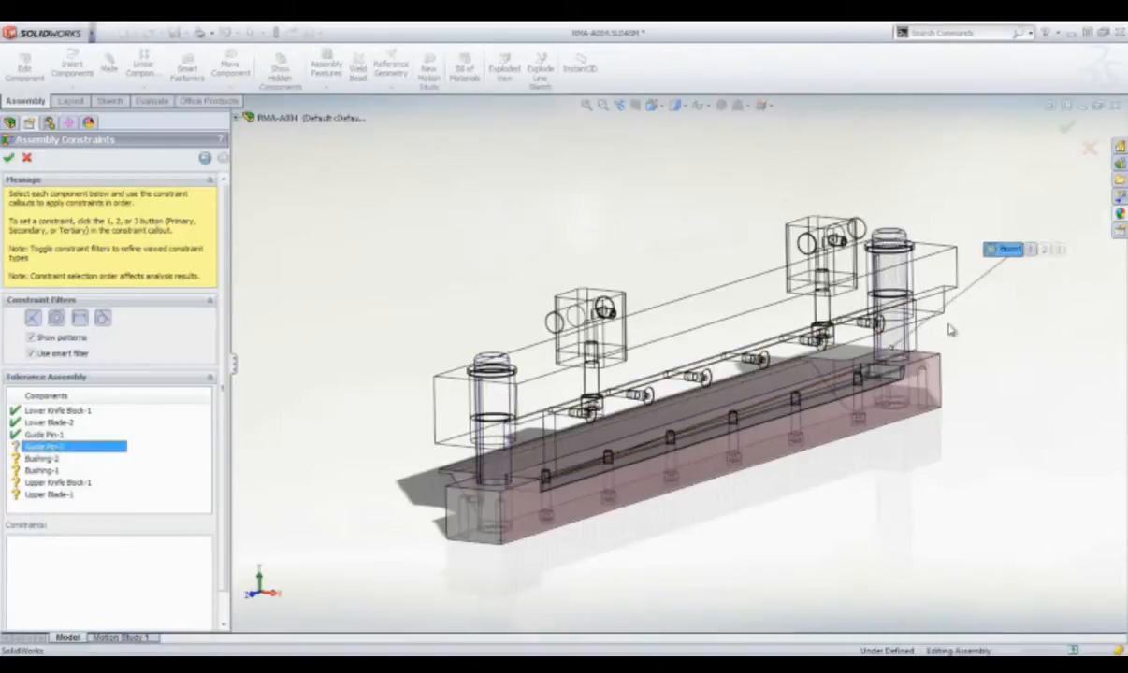
{"action": "left_click", "coordinate": [1029, 248]}
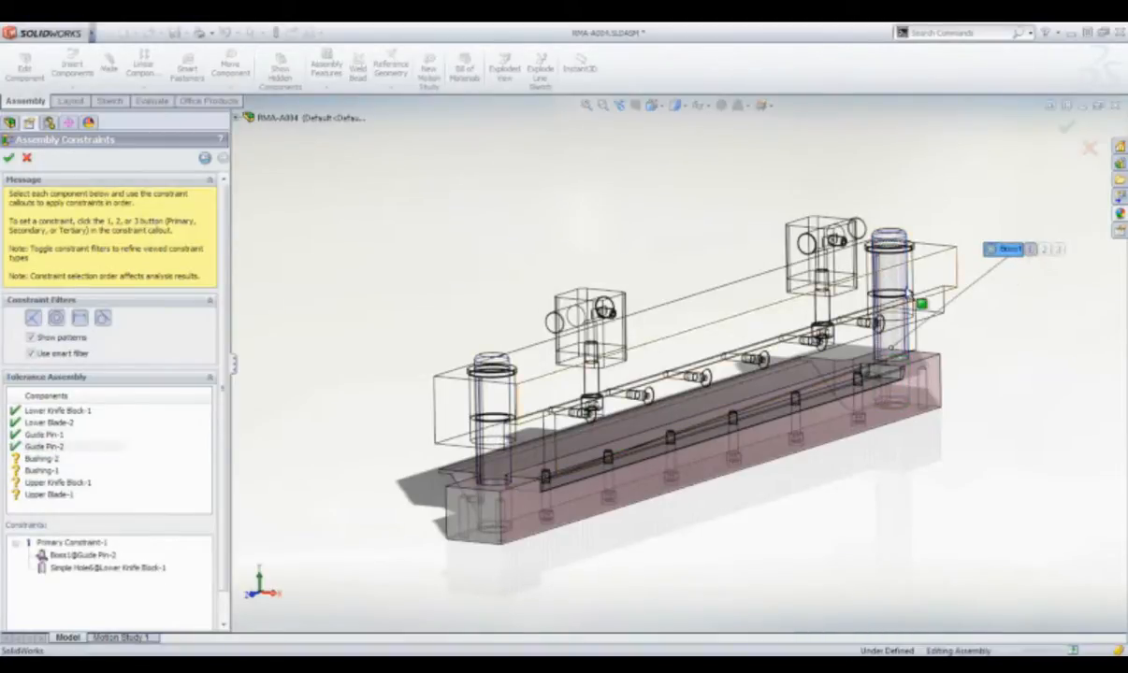
Set Bushing ID as the primary constraint of Bushing-2 and Bushing-1.
{"action": "left_click", "coordinate": [42, 459]}
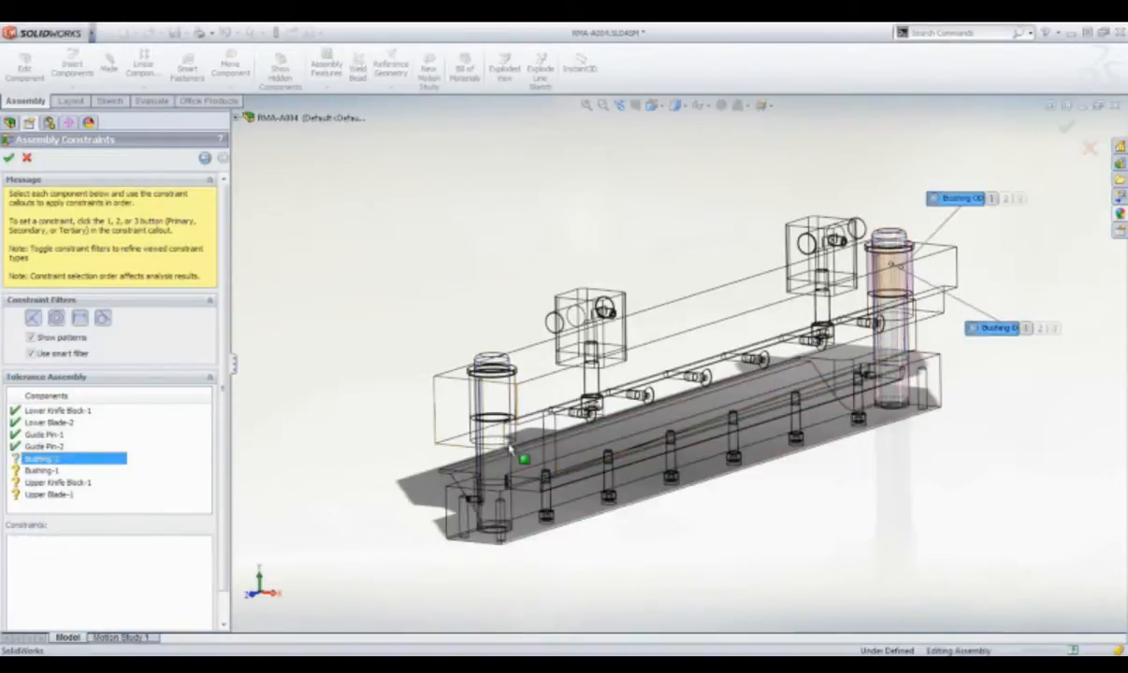
{"action": "left_click", "coordinate": [1025, 328]}
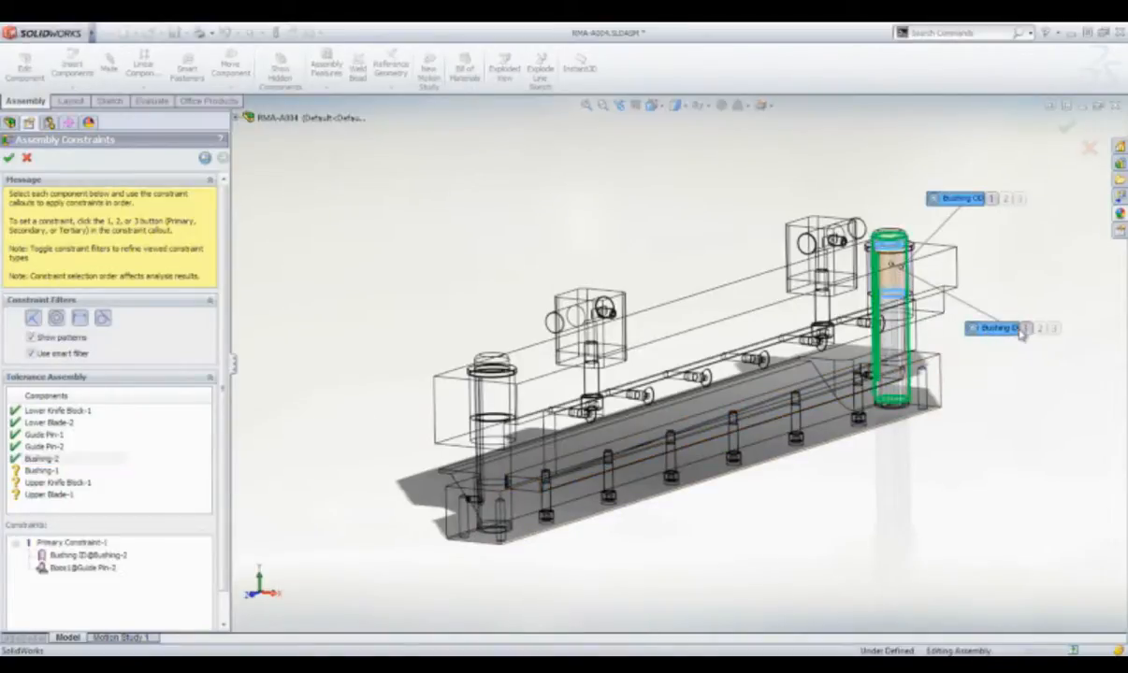
{"action": "left_click", "coordinate": [42, 471]}
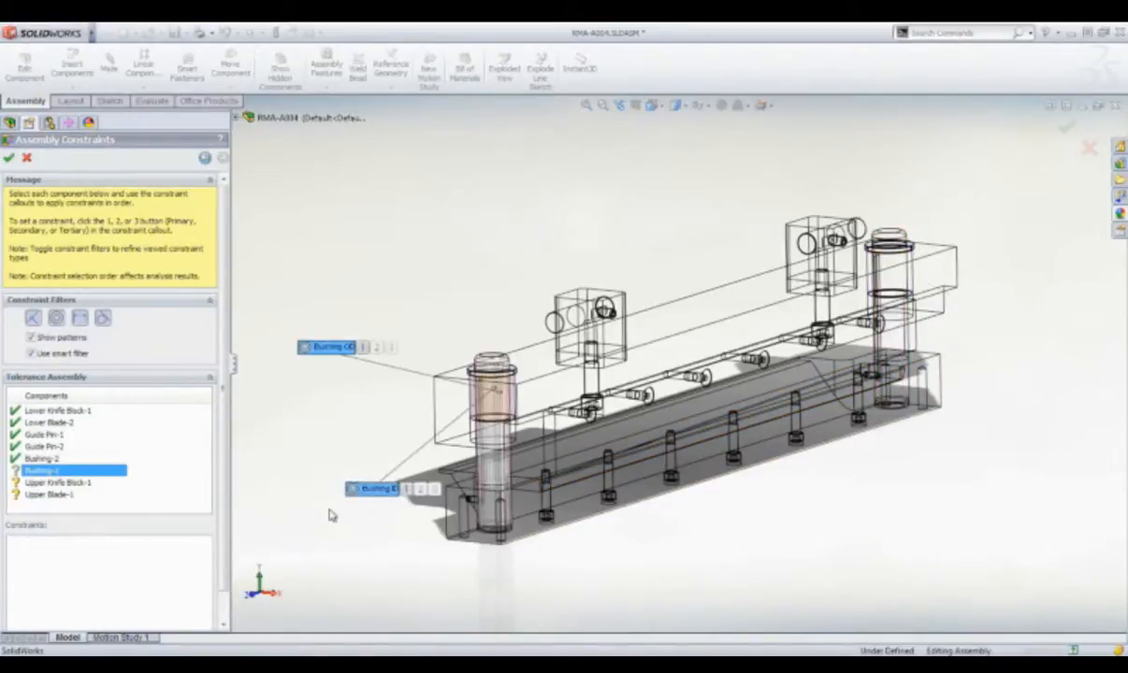
{"action": "left_click", "coordinate": [407, 489]}
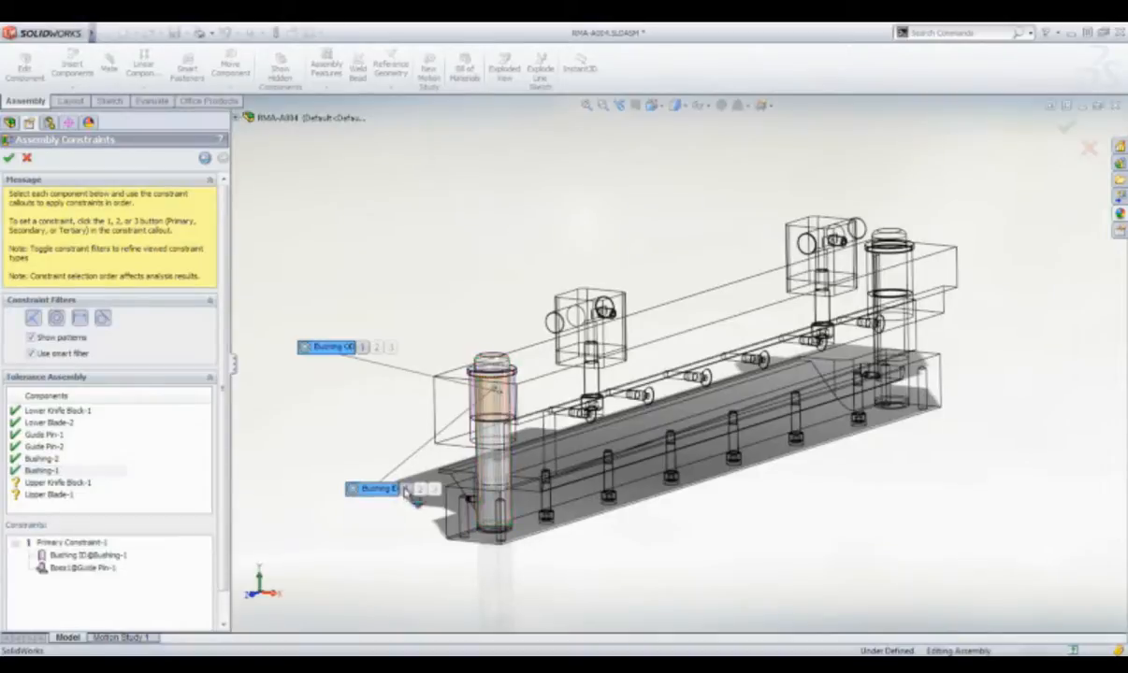
Set Simple Hole1 and Simple Hole2 as primary constraints of the Upper Knife Block and Blade Mount Face as the Upper Blade's primary constraint.
{"action": "left_click", "coordinate": [73, 482]}
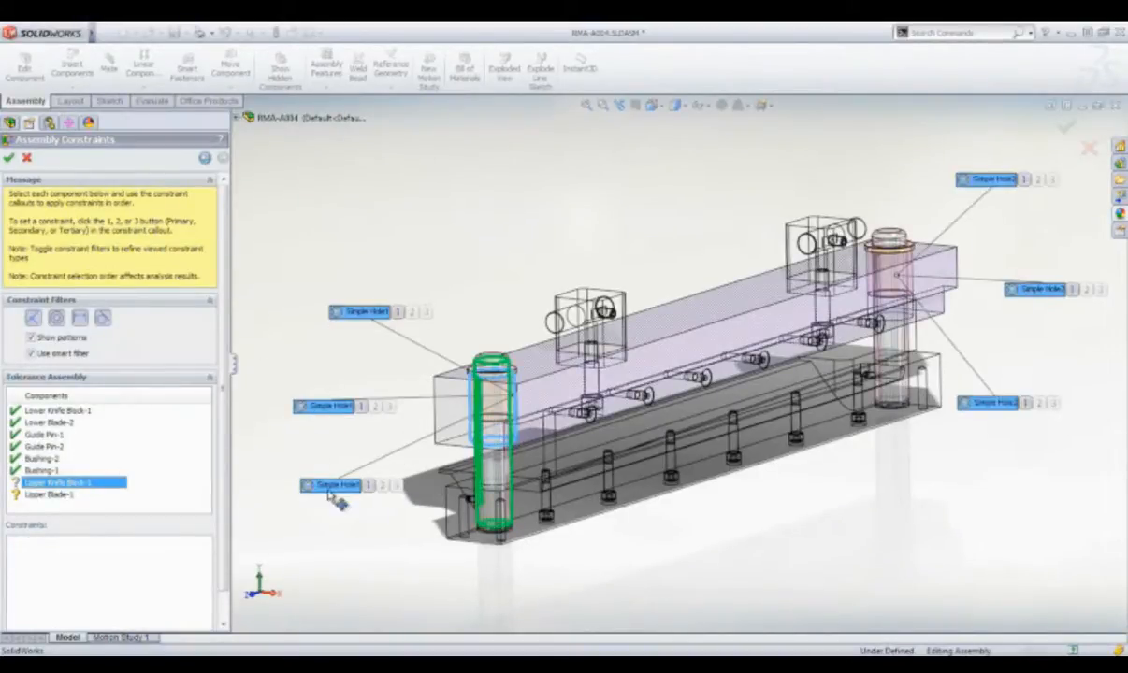
{"action": "left_click", "coordinate": [359, 406]}
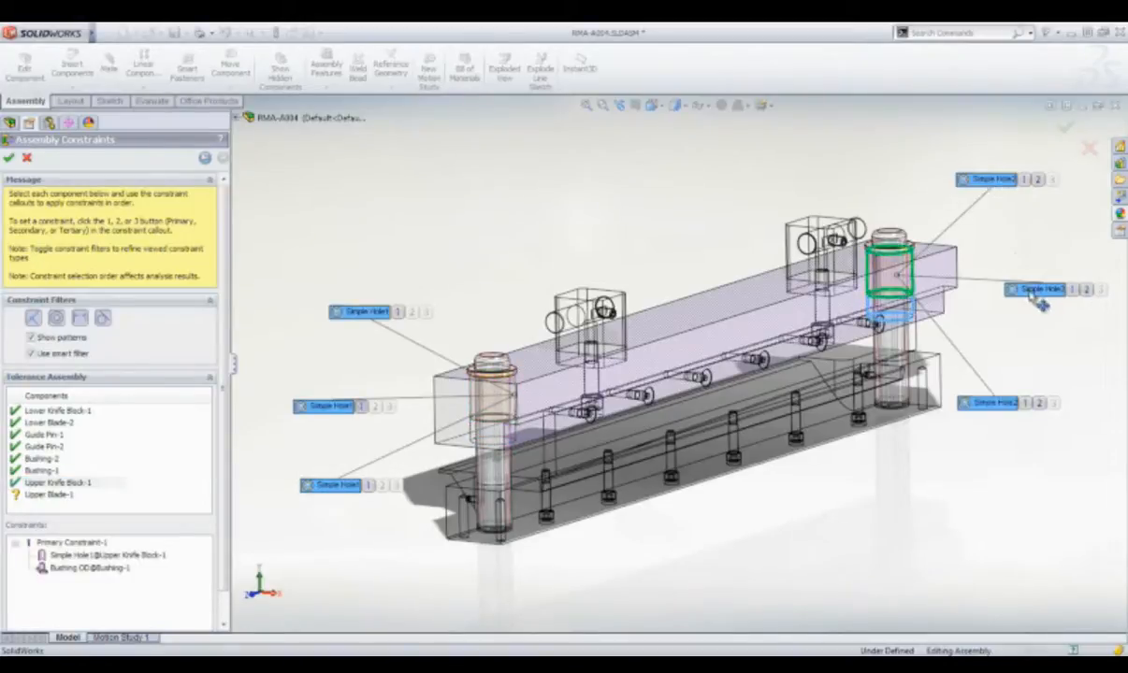
{"action": "left_click", "coordinate": [1072, 290]}
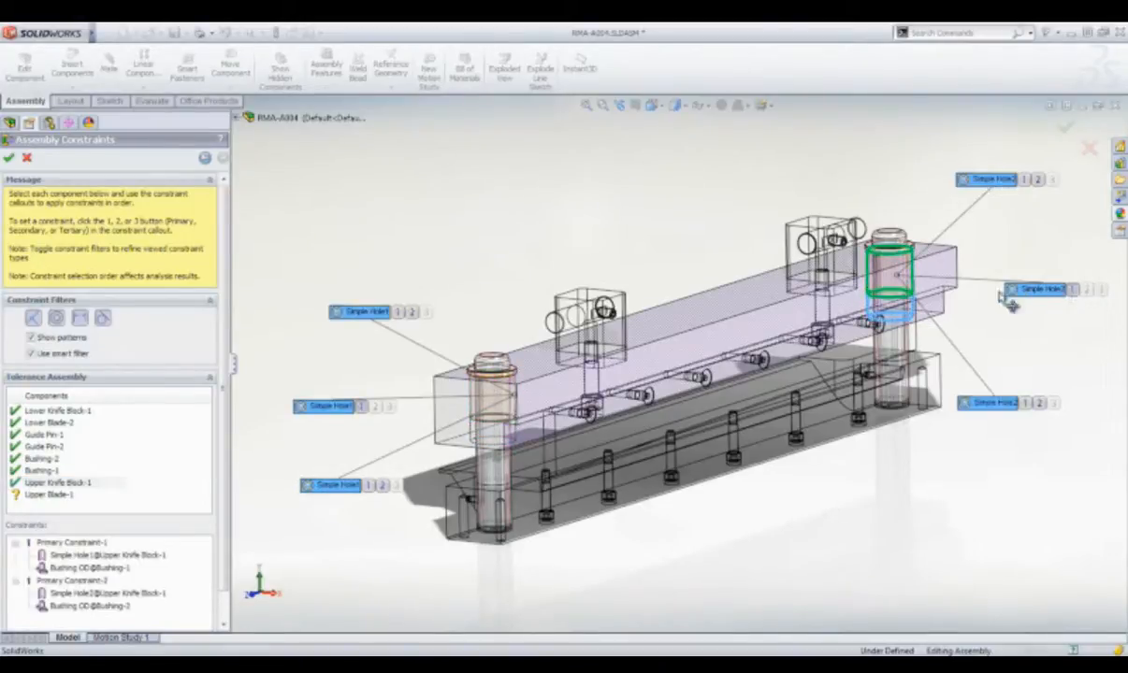
{"action": "left_click", "coordinate": [49, 494]}
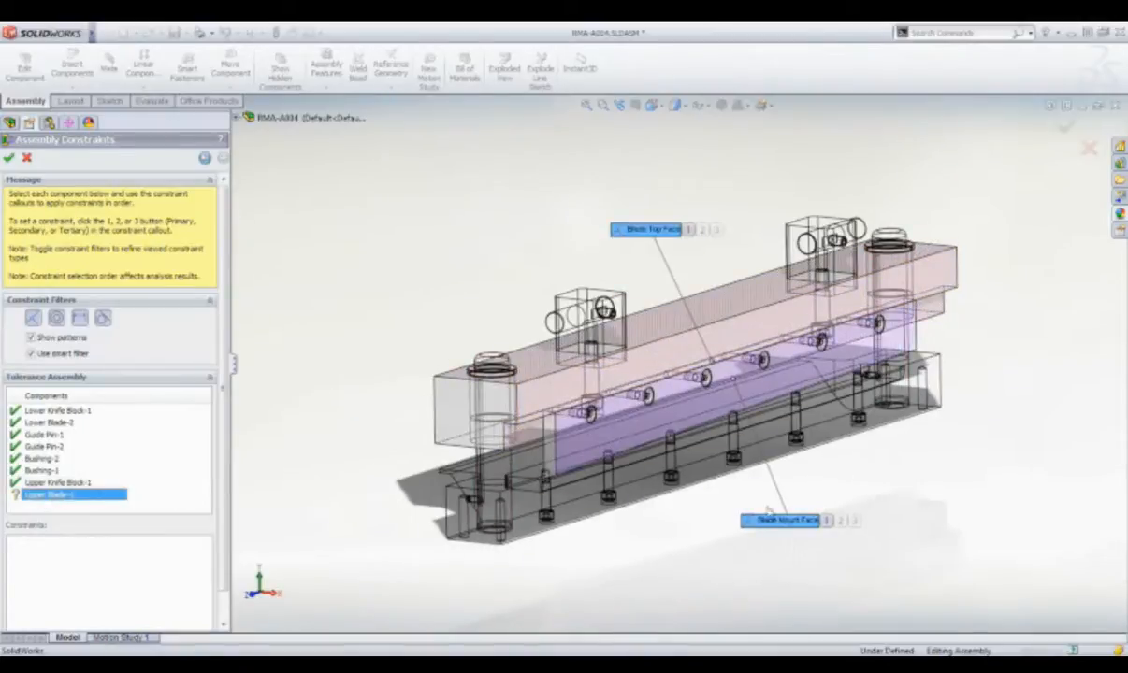
{"action": "left_click", "coordinate": [827, 521]}
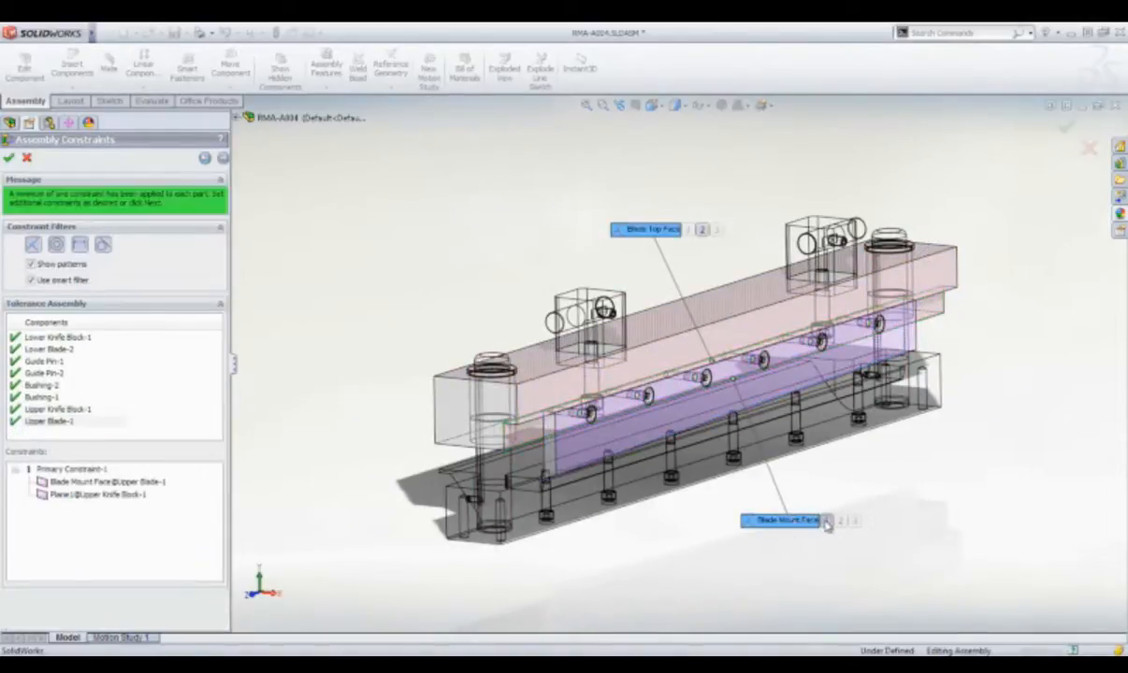
Proceed to the study's analysis results and compare the minimum and maximum gap displays, ending on MAX.
{"action": "left_click", "coordinate": [222, 158]}
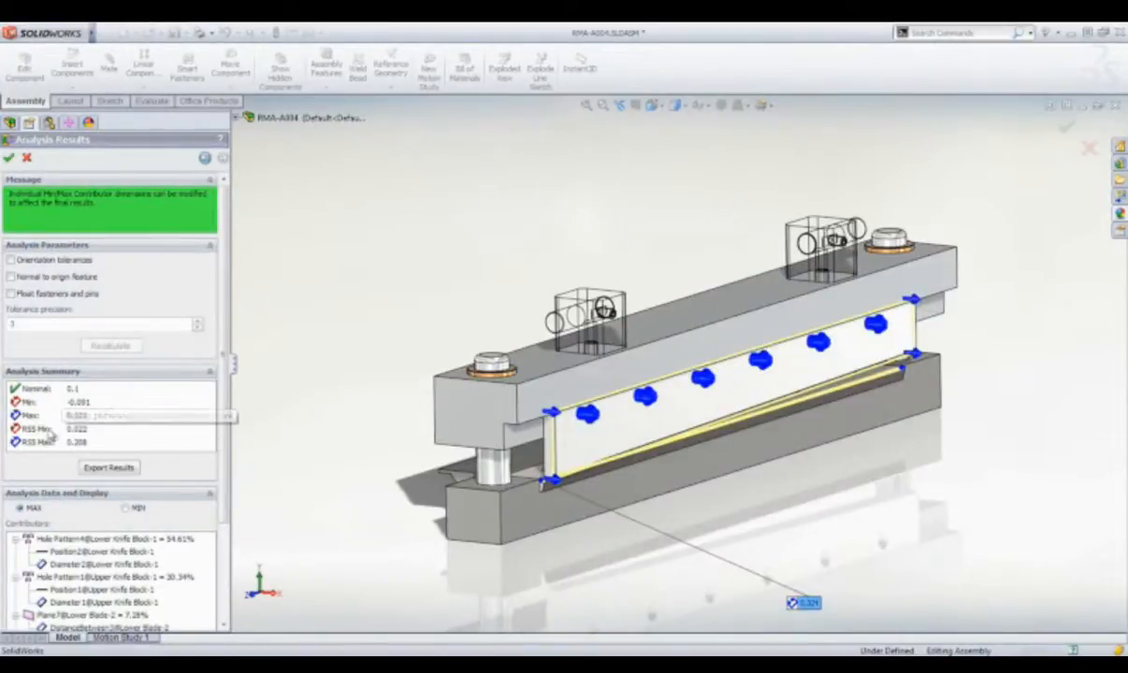
{"action": "left_click", "coordinate": [123, 508]}
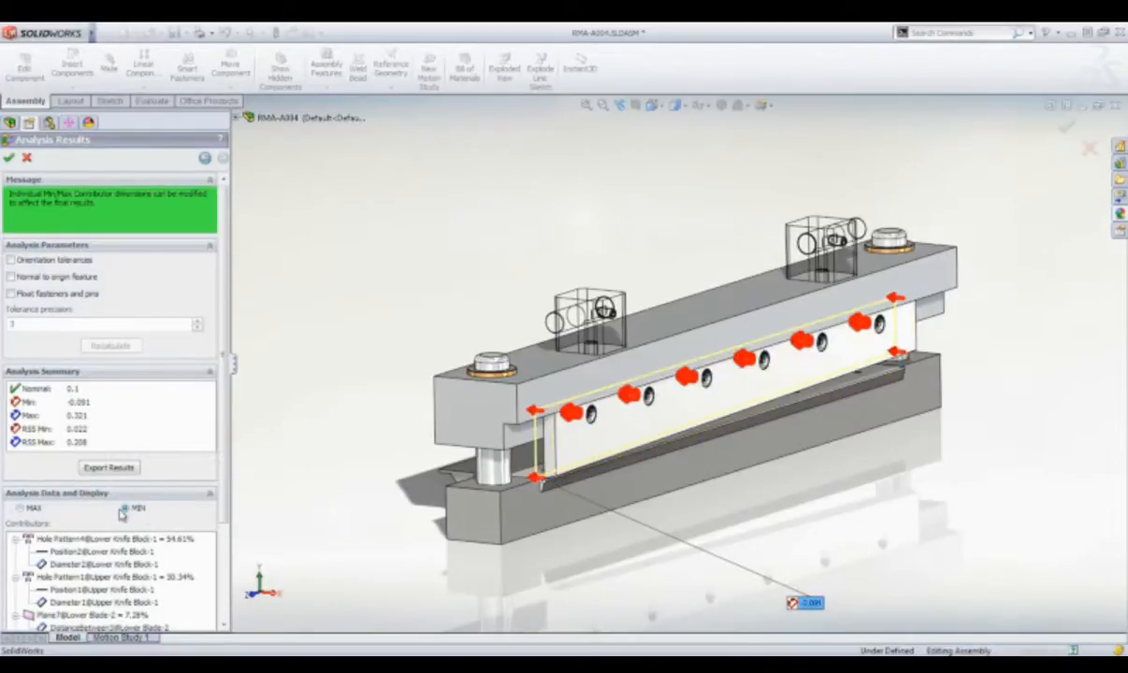
{"action": "left_click", "coordinate": [35, 509]}
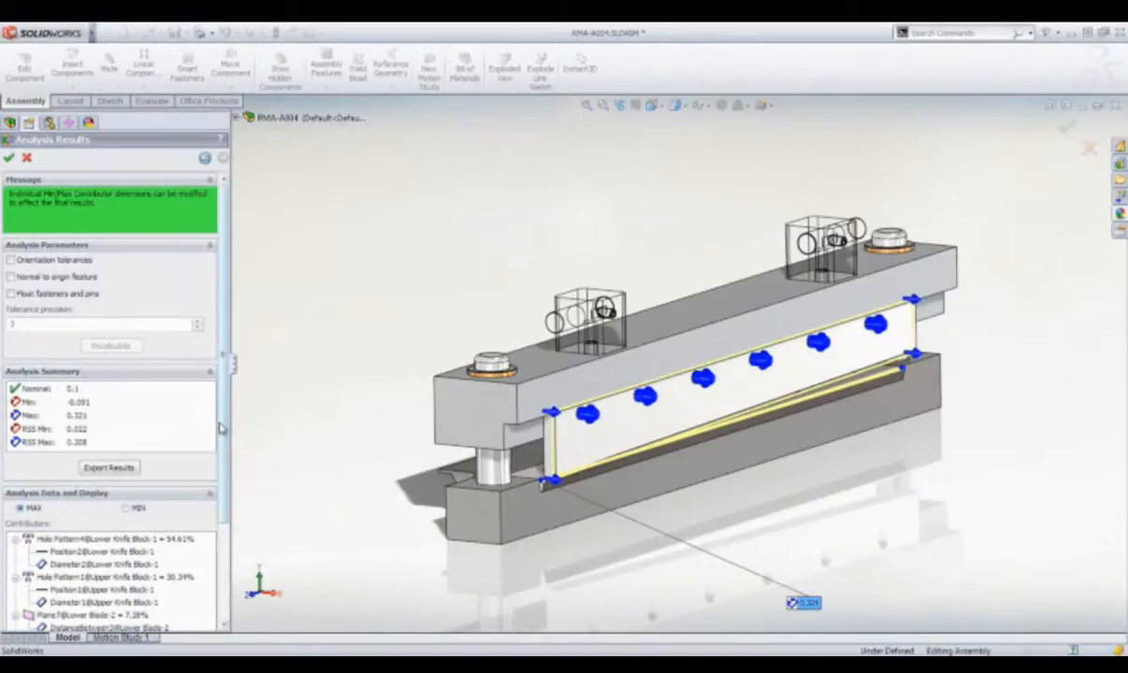
Set the position tolerance of the Lower Knife Block's Hole Pattern4 to 0.04 and recalculate the study.
{"action": "left_click_drag", "start_coordinate": [222, 428], "coordinate": [224, 537]}
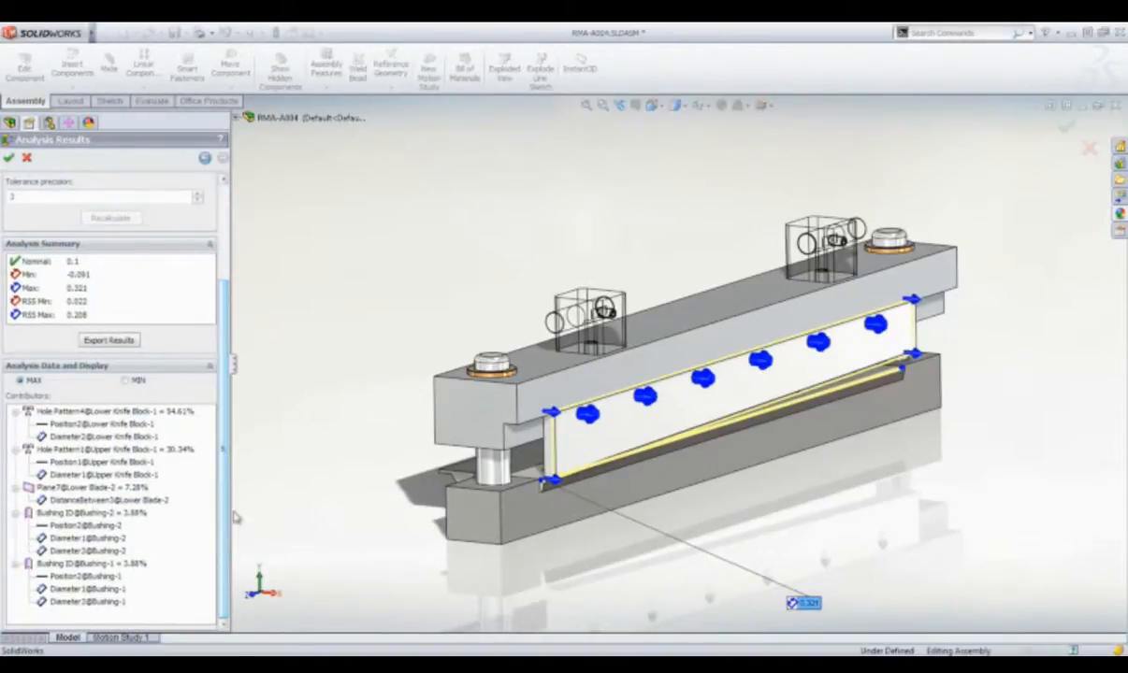
{"action": "left_click", "coordinate": [136, 413]}
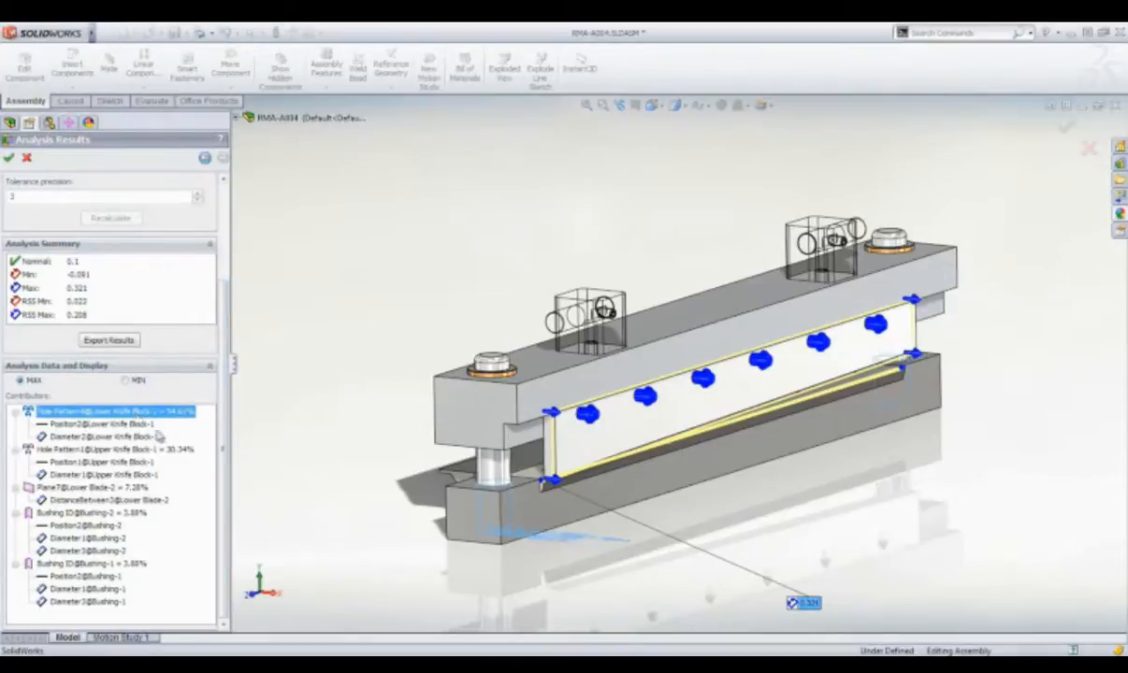
{"action": "middle_click_drag", "start_coordinate": [473, 447], "coordinate": [474, 352]}
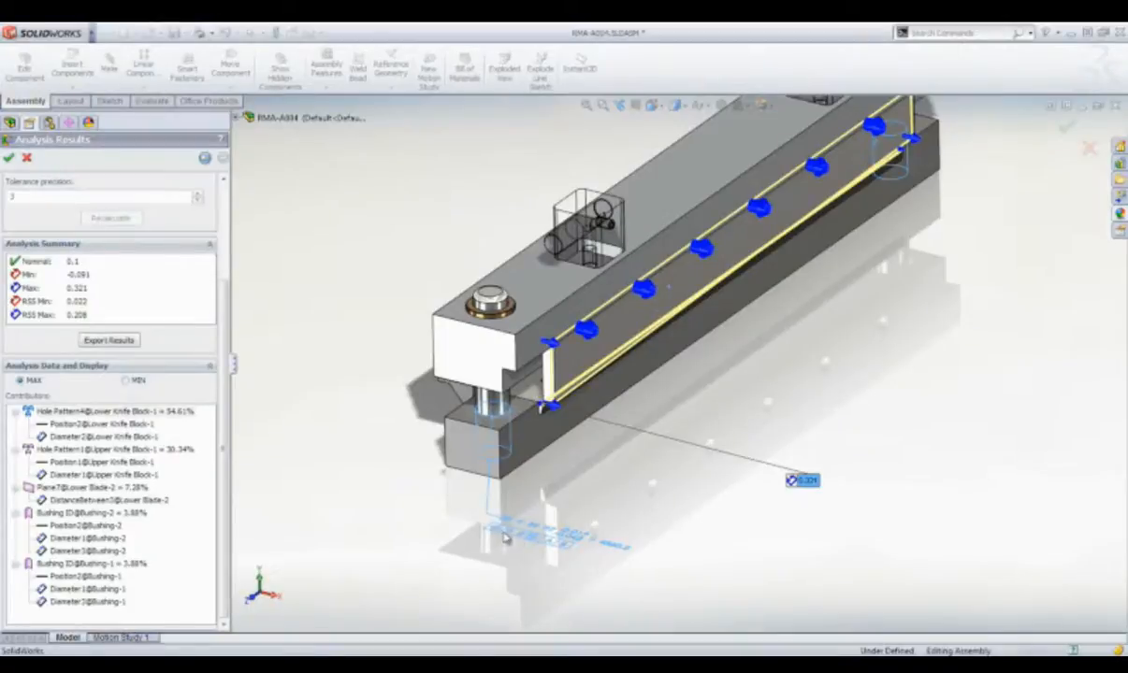
{"action": "double_click", "coordinate": [505, 537]}
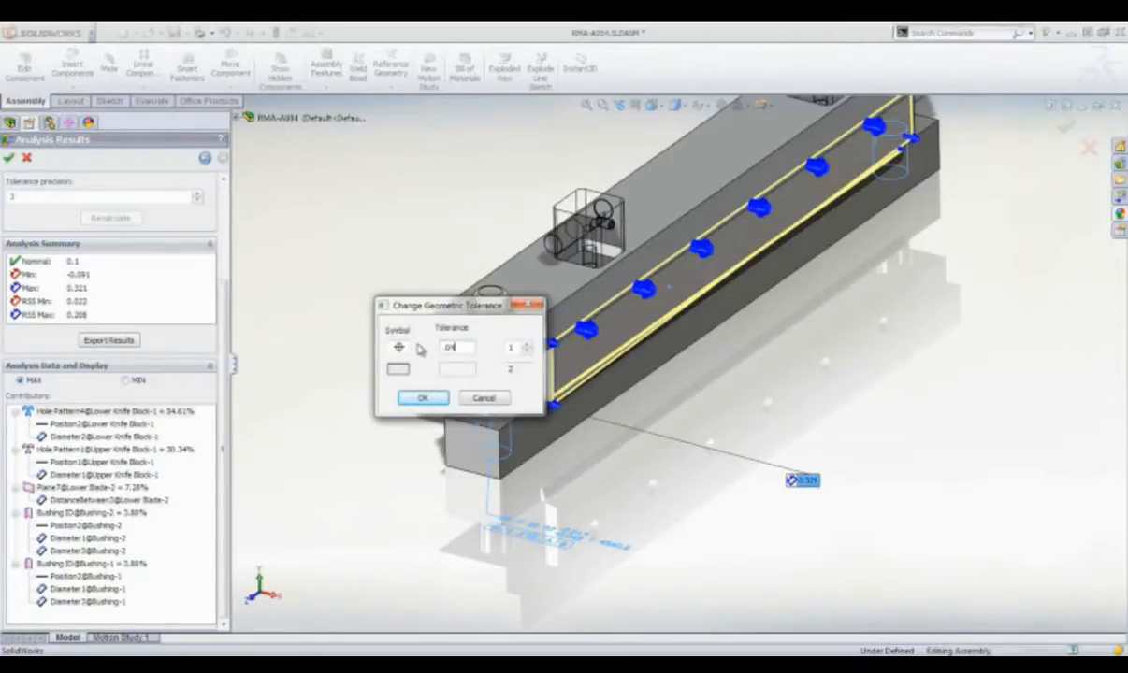
{"action": "key", "text": "Return"}
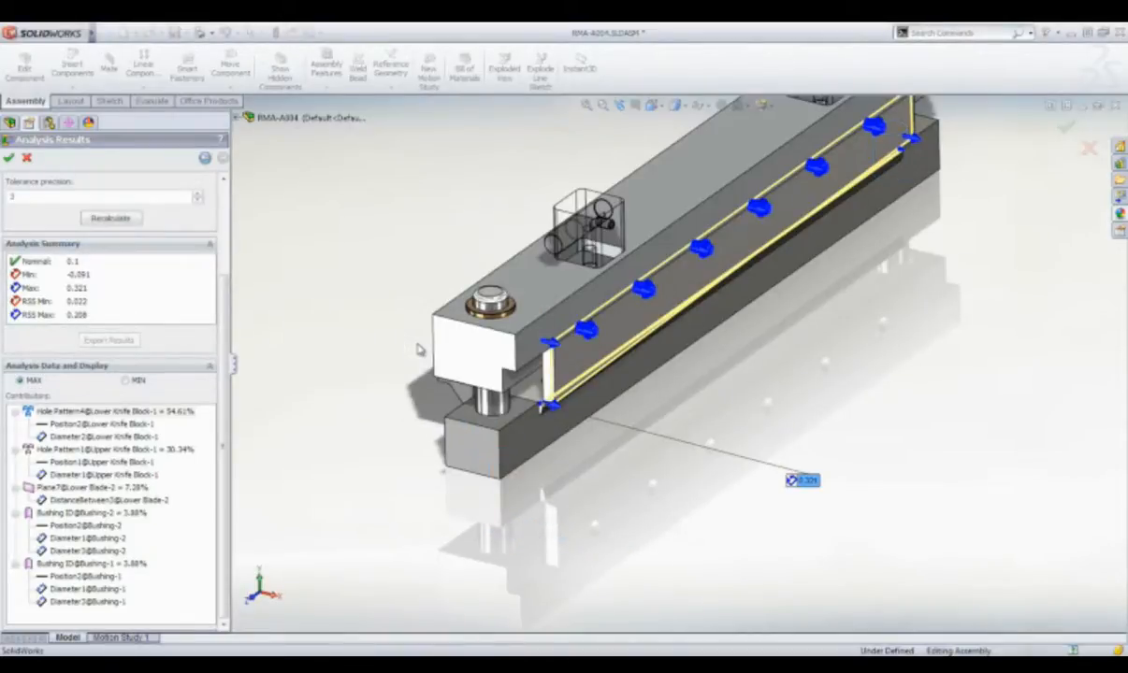
{"action": "left_click", "coordinate": [110, 218]}
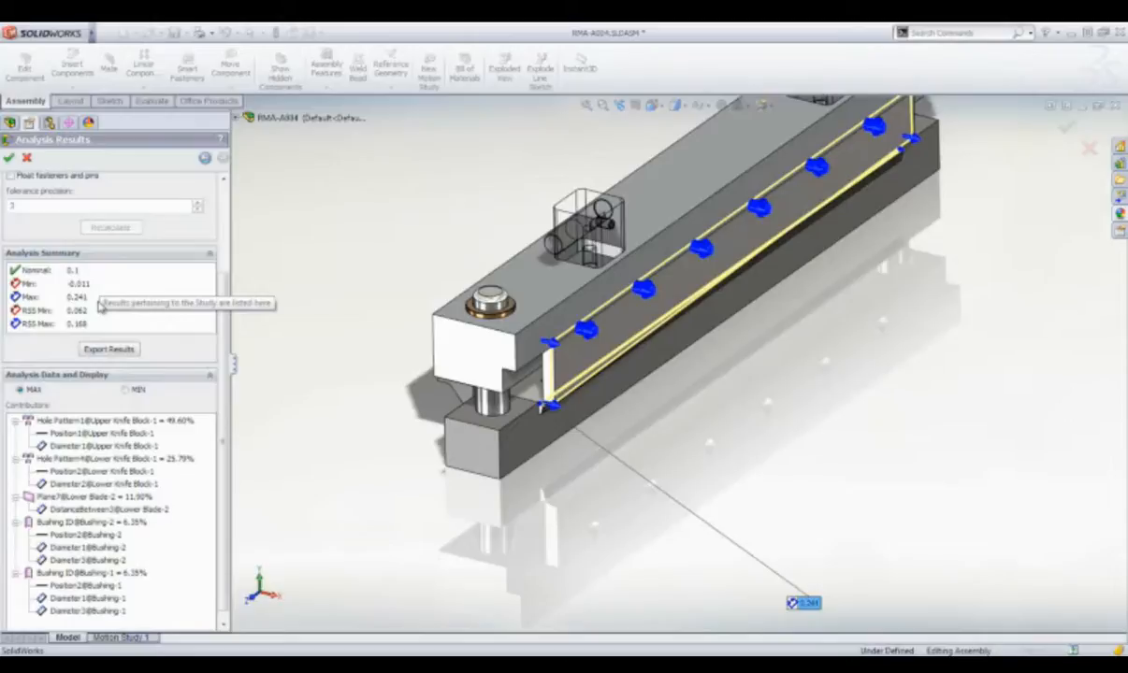
Set the position tolerance of the Upper Knife Block's Hole Pattern1 to 0.04 and recalculate the study.
{"action": "left_click", "coordinate": [105, 421]}
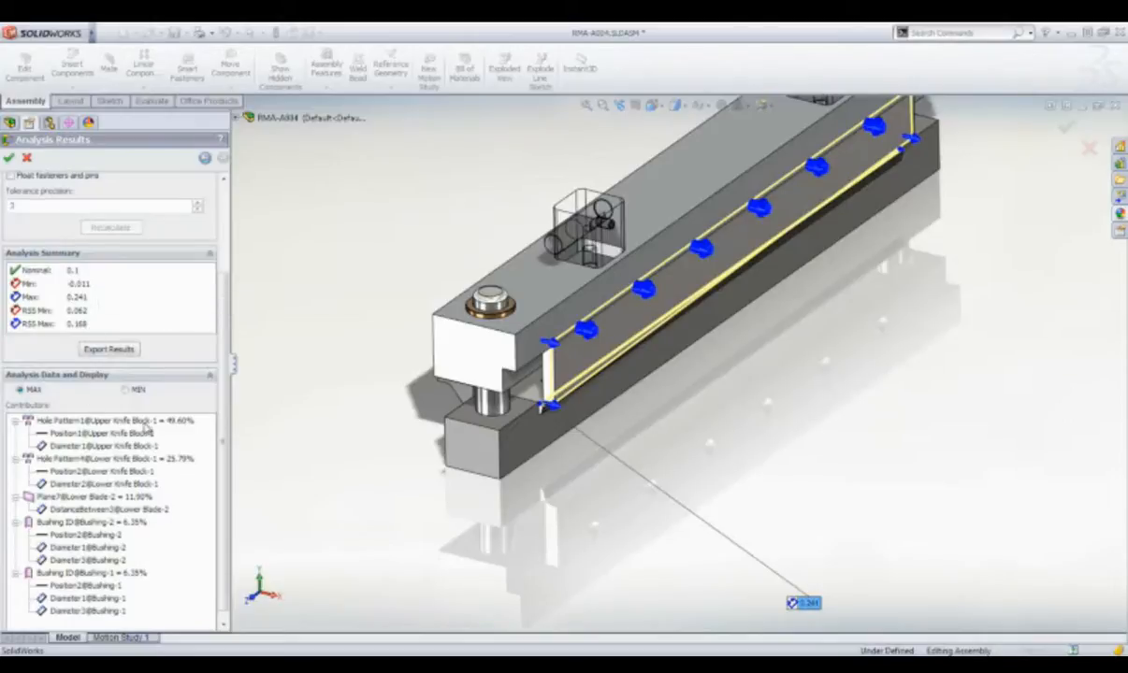
{"action": "double_click", "coordinate": [511, 389]}
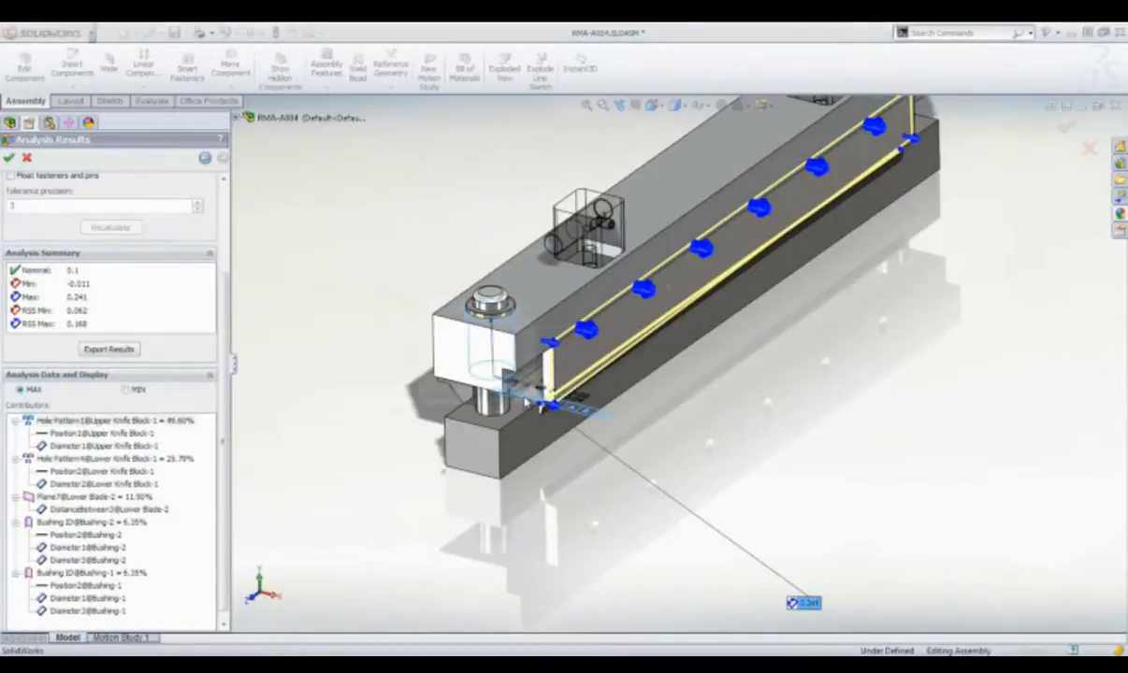
{"action": "double_click", "coordinate": [456, 348]}
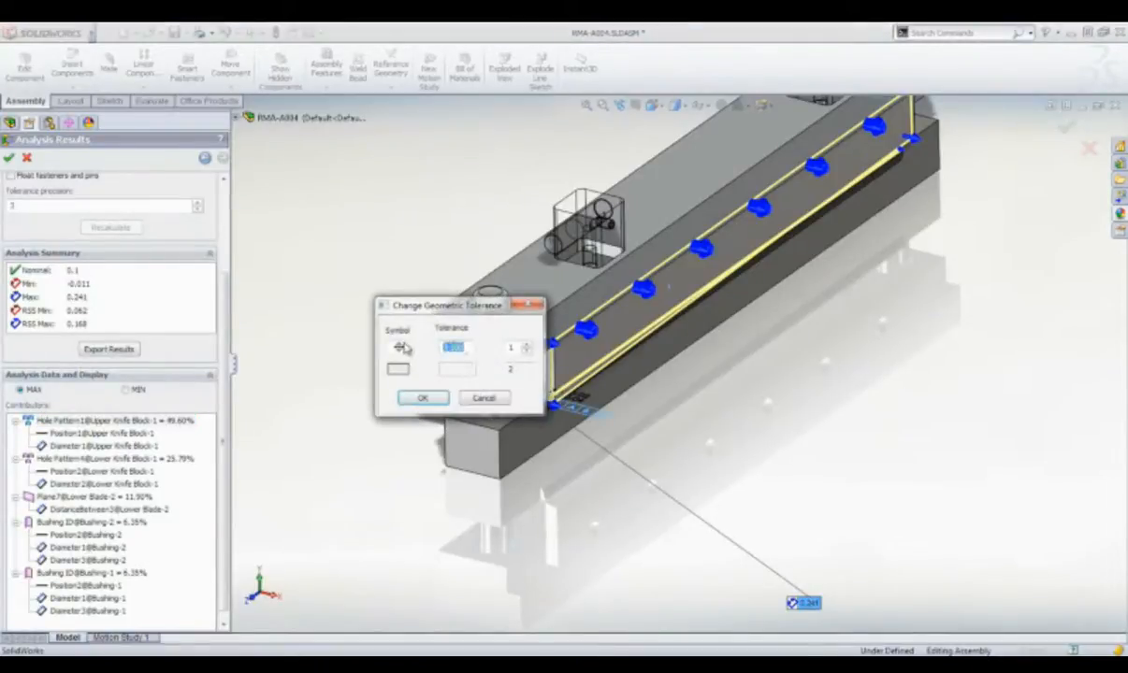
{"action": "type", "text": ".0"}
{"action": "left_click", "coordinate": [422, 397]}
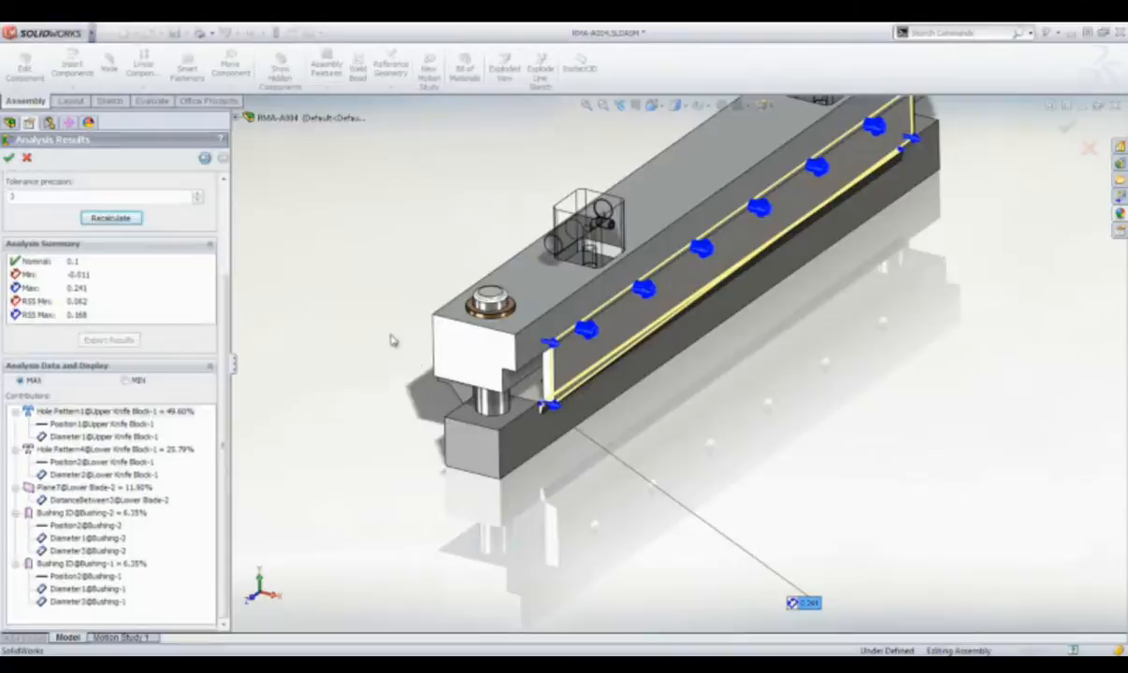
{"action": "left_click", "coordinate": [119, 219]}
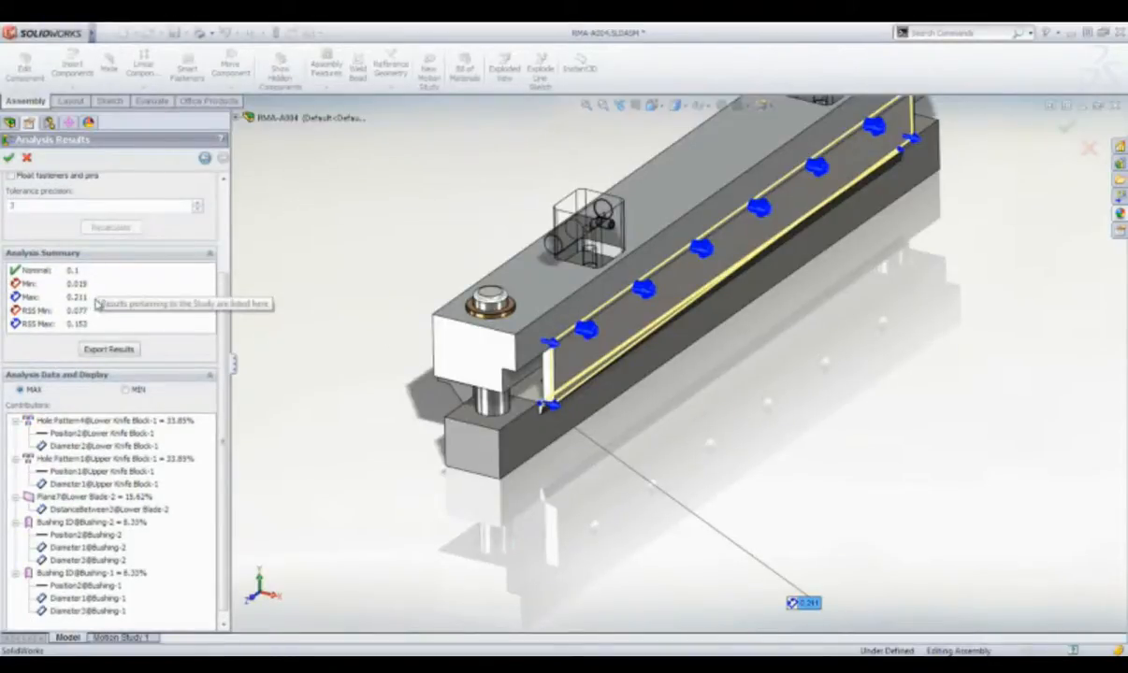
Include floating of fasteners and pins in the analysis, review its contributors and export the results to an Excel workbook.
{"action": "scroll", "coordinate": [225, 360], "scroll_direction": "up", "scroll_amount": 3}
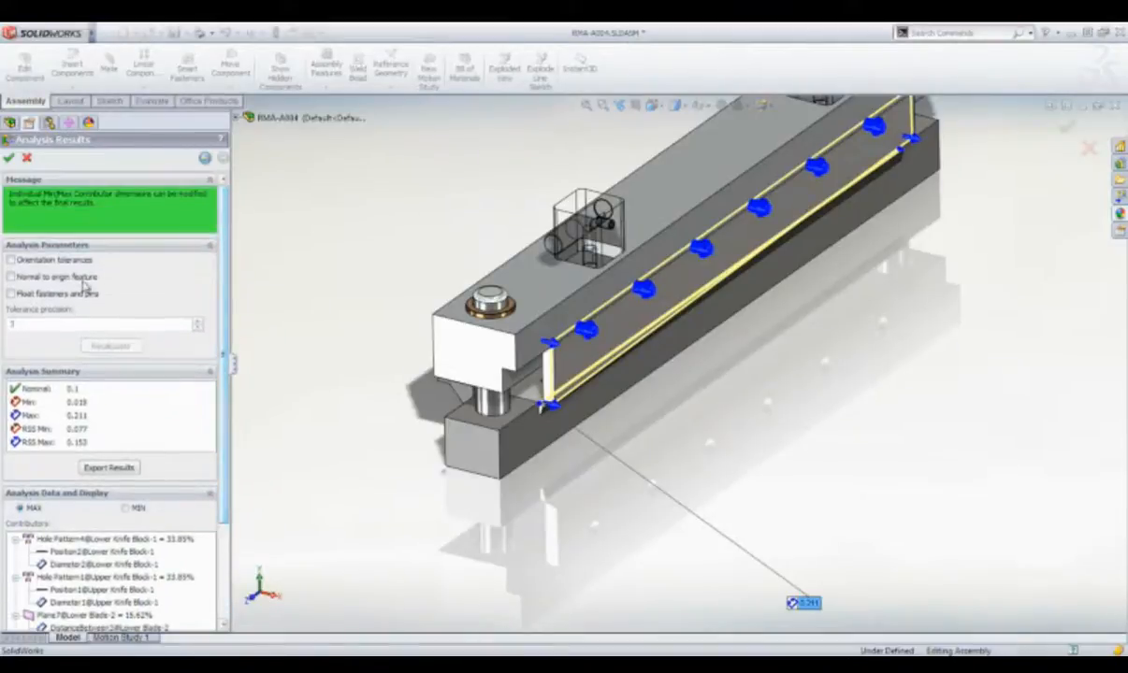
{"action": "left_click", "coordinate": [11, 294]}
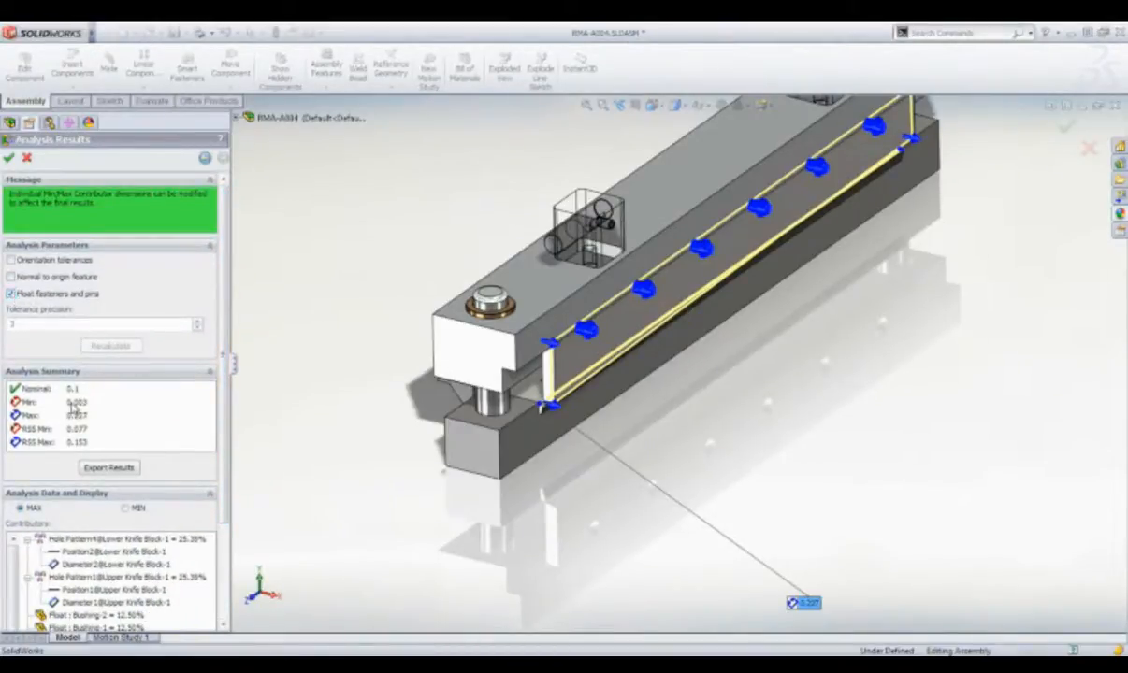
{"action": "left_click_drag", "start_coordinate": [222, 428], "coordinate": [235, 527]}
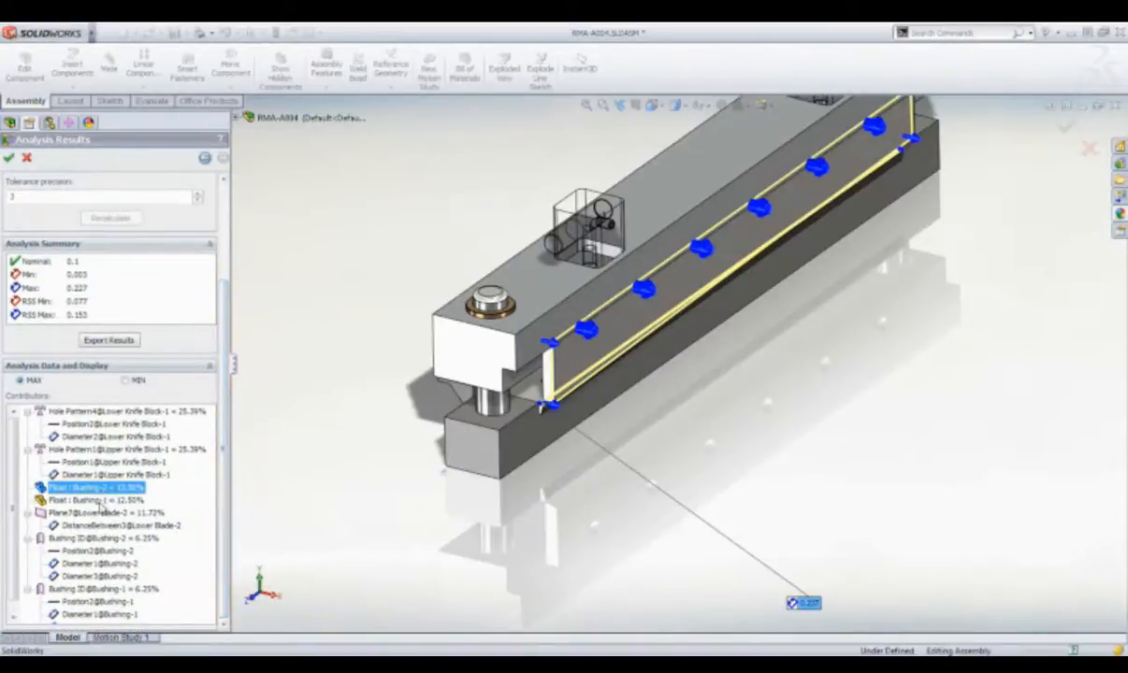
{"action": "left_click", "coordinate": [109, 340]}
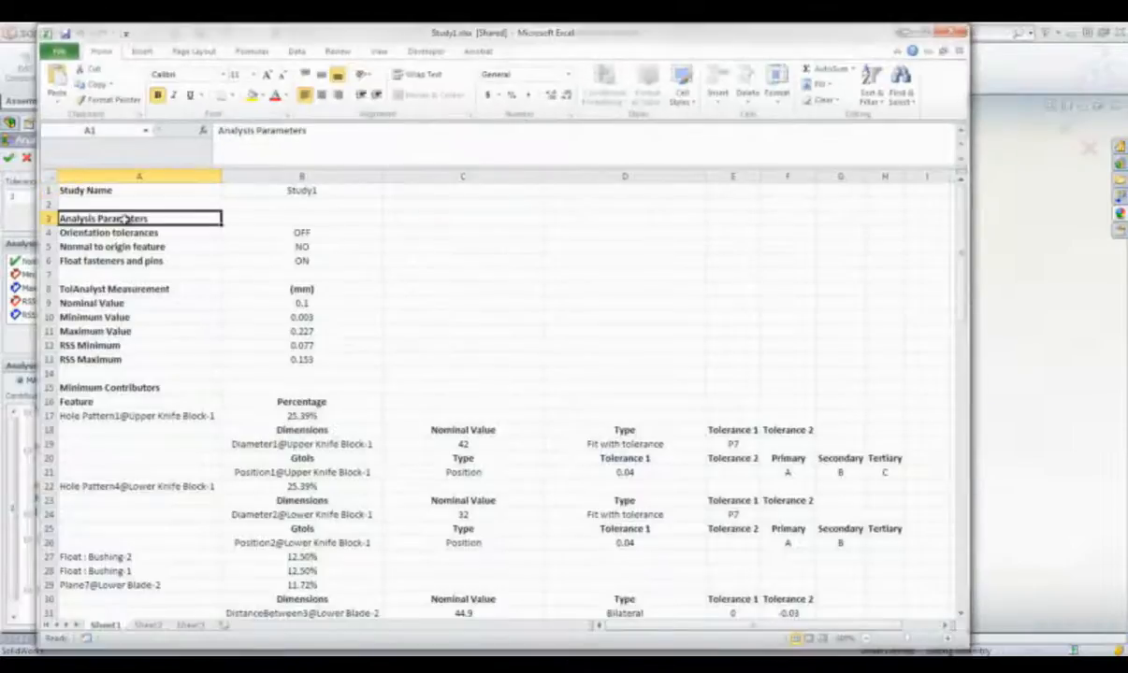
Examine the exported report's analysis parameters, TolAnalyst measurement values and the minimum contributor data for Hole Pattern1 of the Upper Knife Block.
{"action": "left_click_drag", "start_coordinate": [124, 215], "coordinate": [292, 255]}
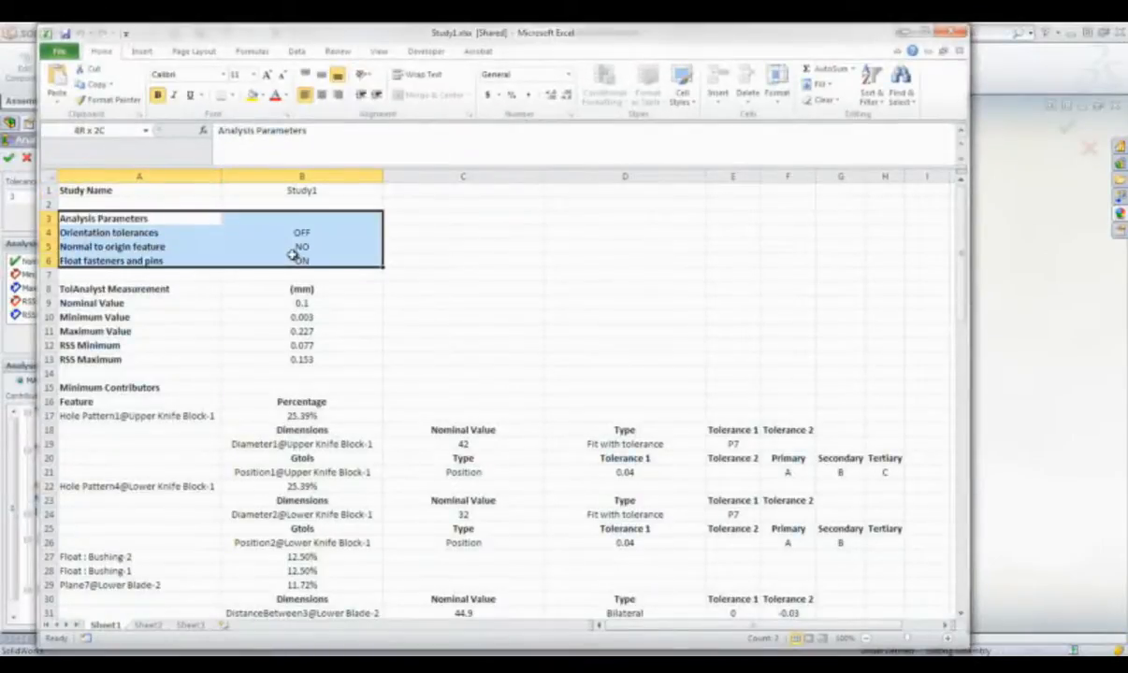
{"action": "left_click_drag", "start_coordinate": [161, 289], "coordinate": [295, 352]}
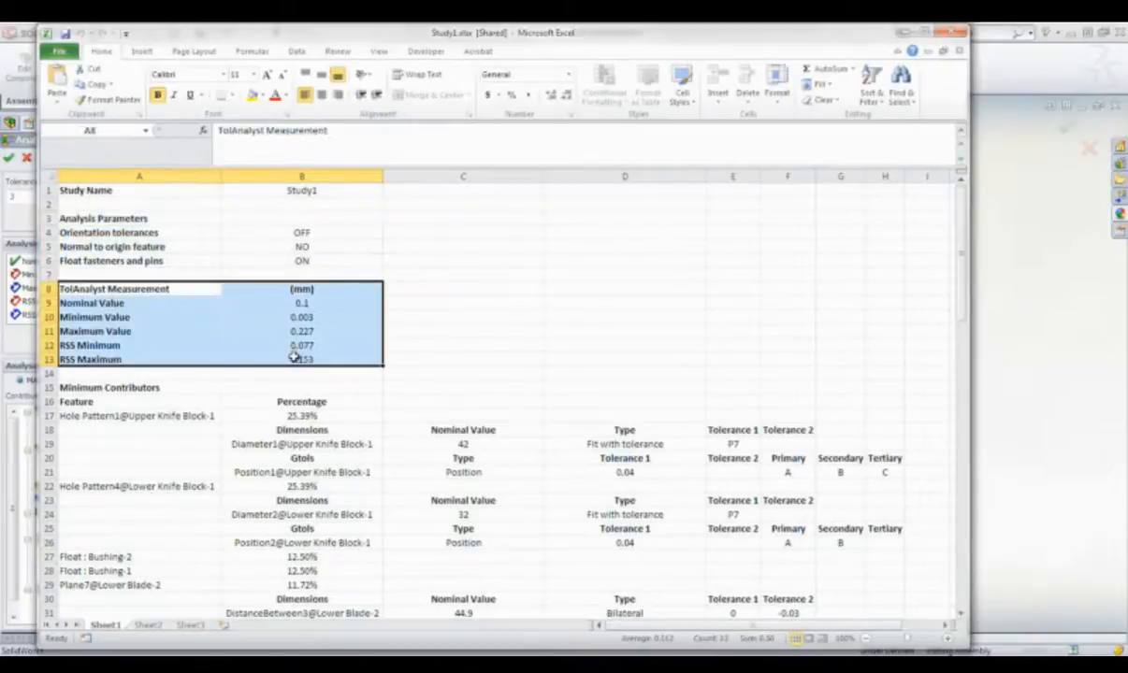
{"action": "left_click", "coordinate": [80, 389]}
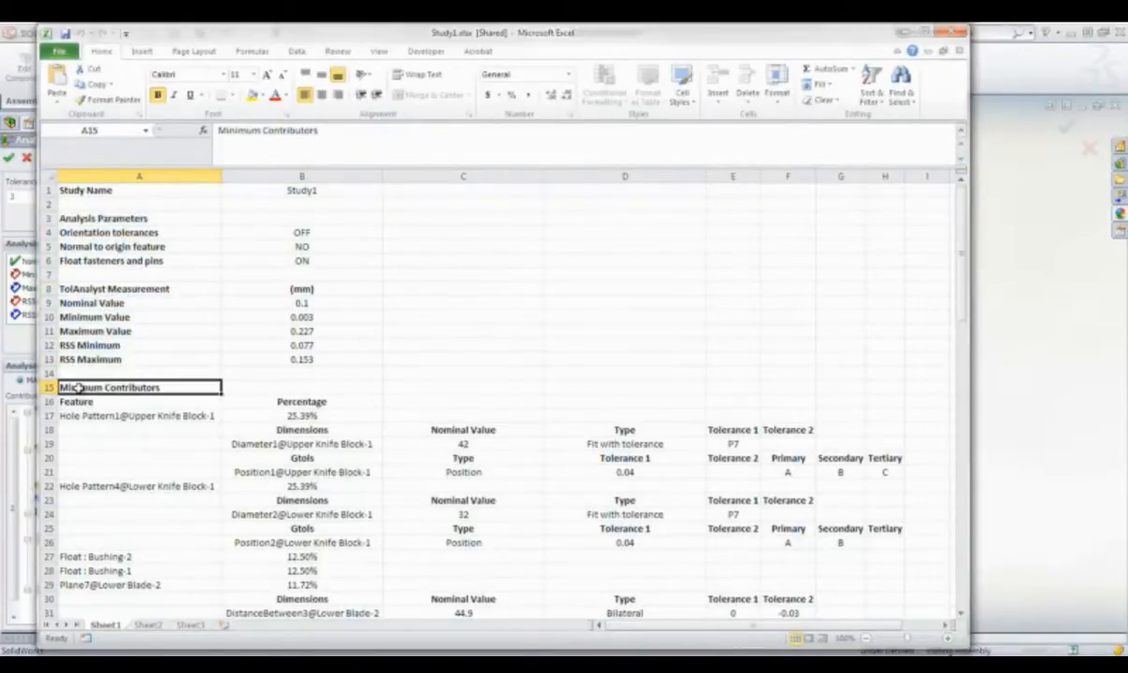
{"action": "left_click_drag", "start_coordinate": [84, 412], "coordinate": [811, 458]}
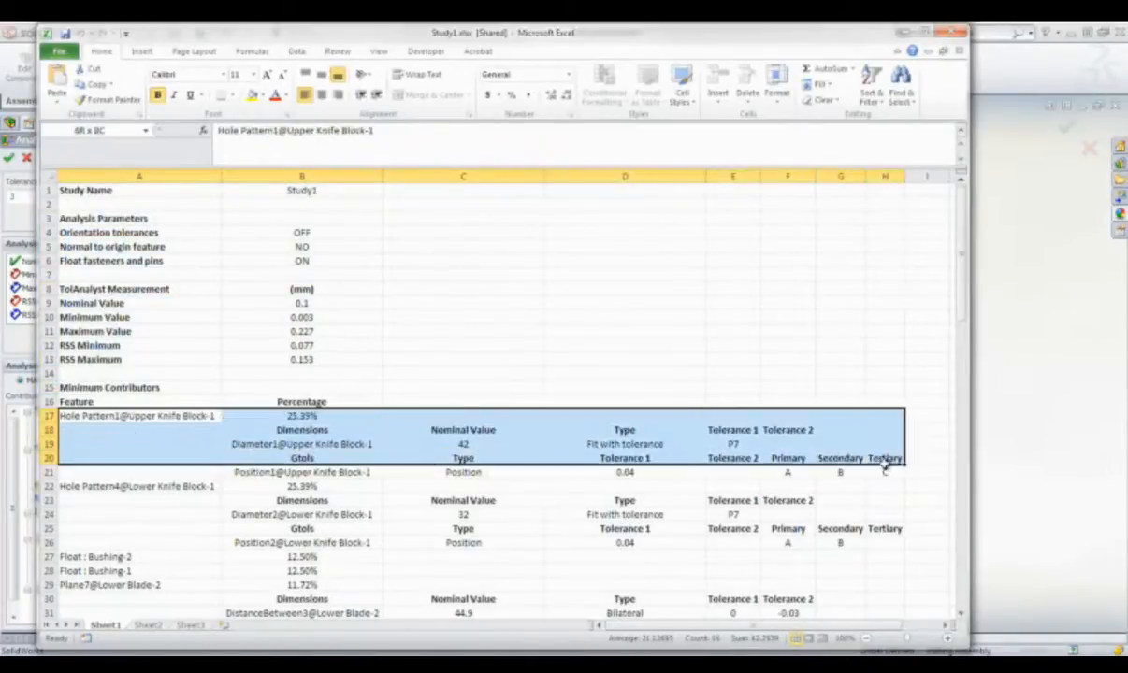
{"action": "left_click_drag", "start_coordinate": [885, 471], "coordinate": [888, 472]}
{"action": "mouse_move", "coordinate": [966, 310]}
{"action": "left_mouse_down"}
{"action": "mouse_move", "coordinate": [987, 594]}
{"action": "mouse_move", "coordinate": [955, 312]}
{"action": "left_mouse_up"}
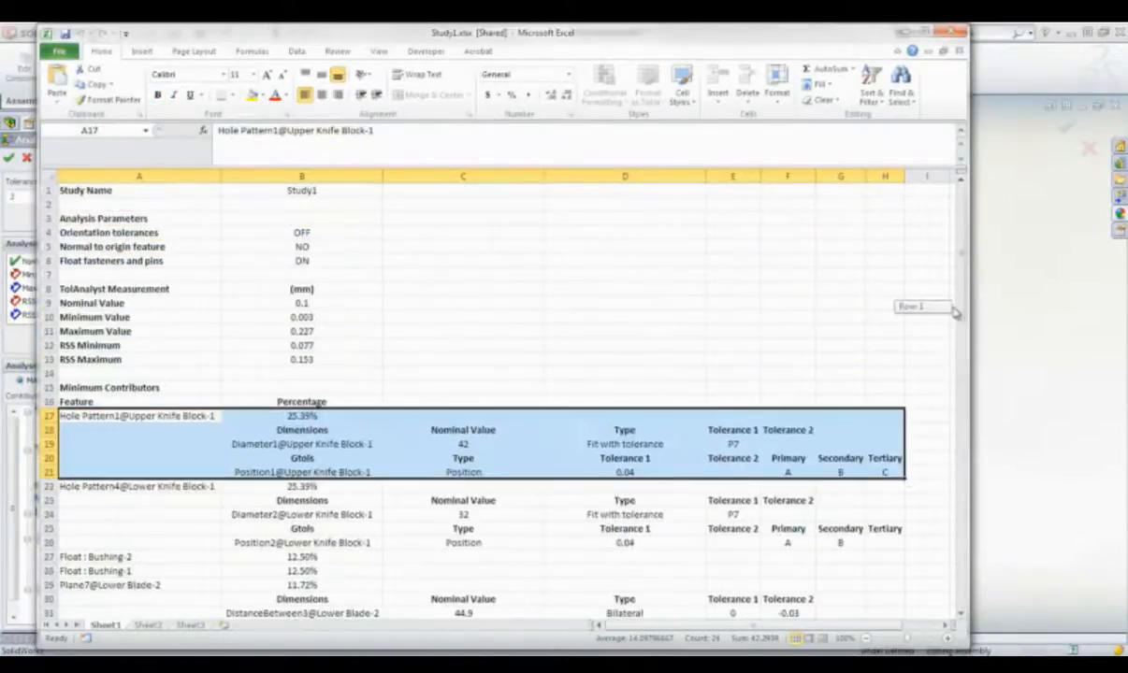
Close the Excel report, accept the tolerance study and view the whole assembly from the front at an angle.
{"action": "left_click", "coordinate": [949, 33]}
{"action": "left_click", "coordinate": [1064, 127]}
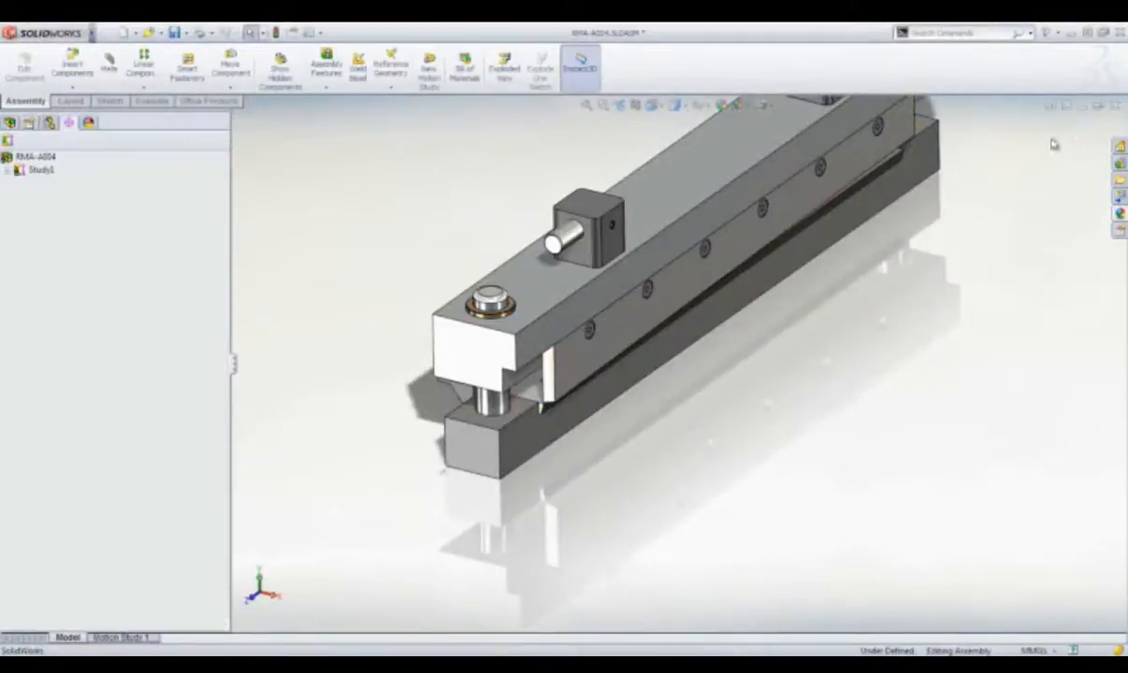
{"action": "middle_click_drag", "start_coordinate": [866, 307], "coordinate": [643, 455]}
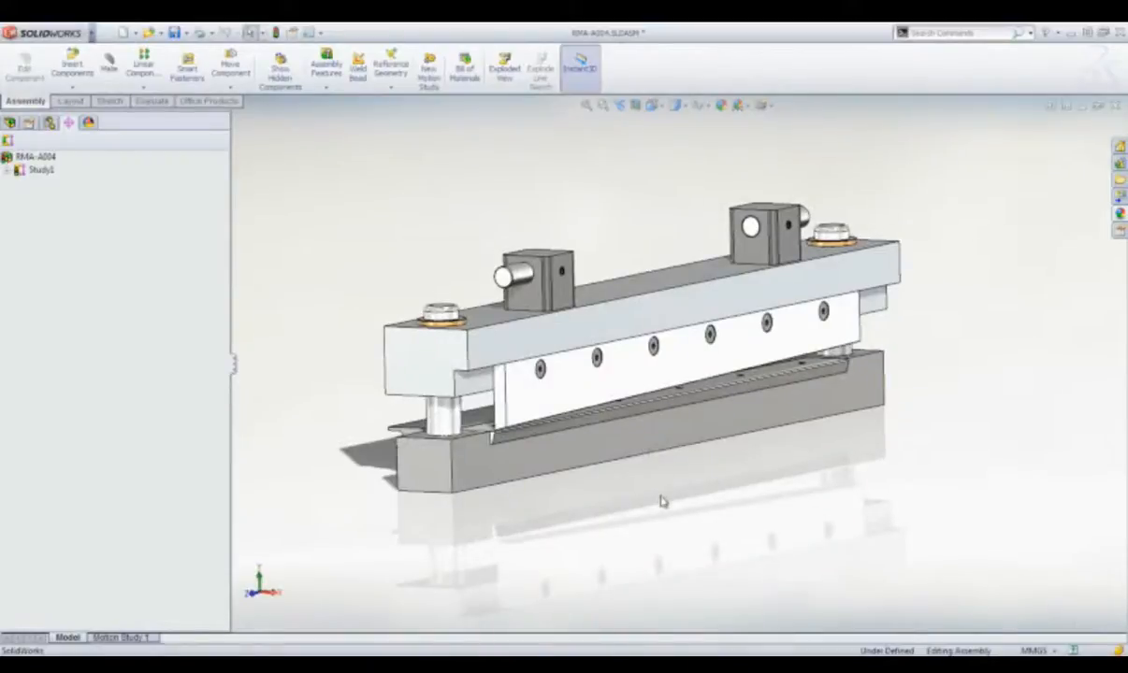